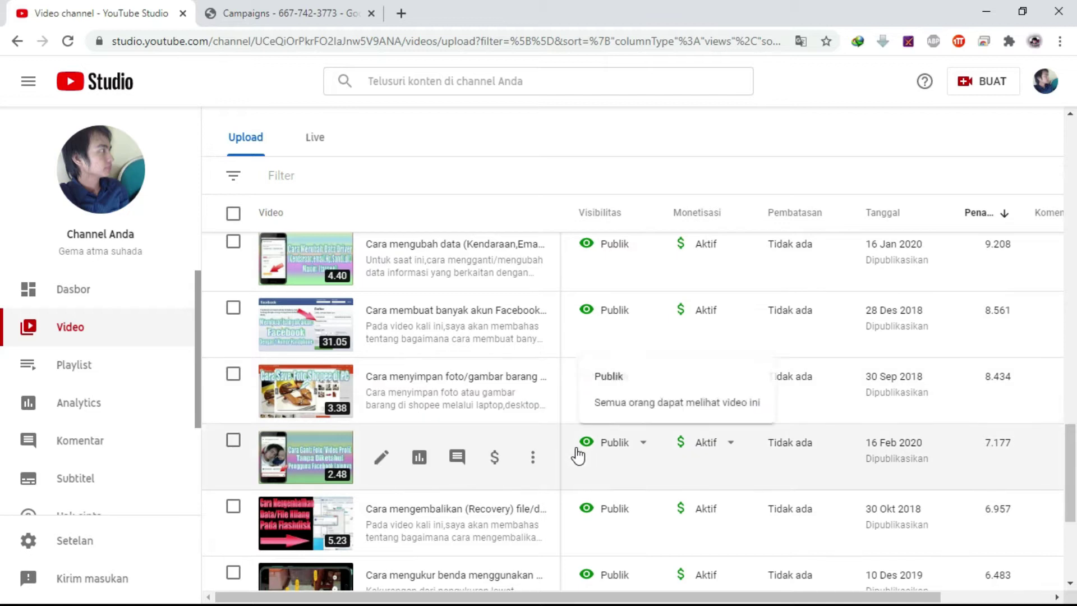
Promote the 2.48-long Facebook profile photo/video tutorial from YouTube Studio and proceed to the Google Ads setup.
click(534, 460)
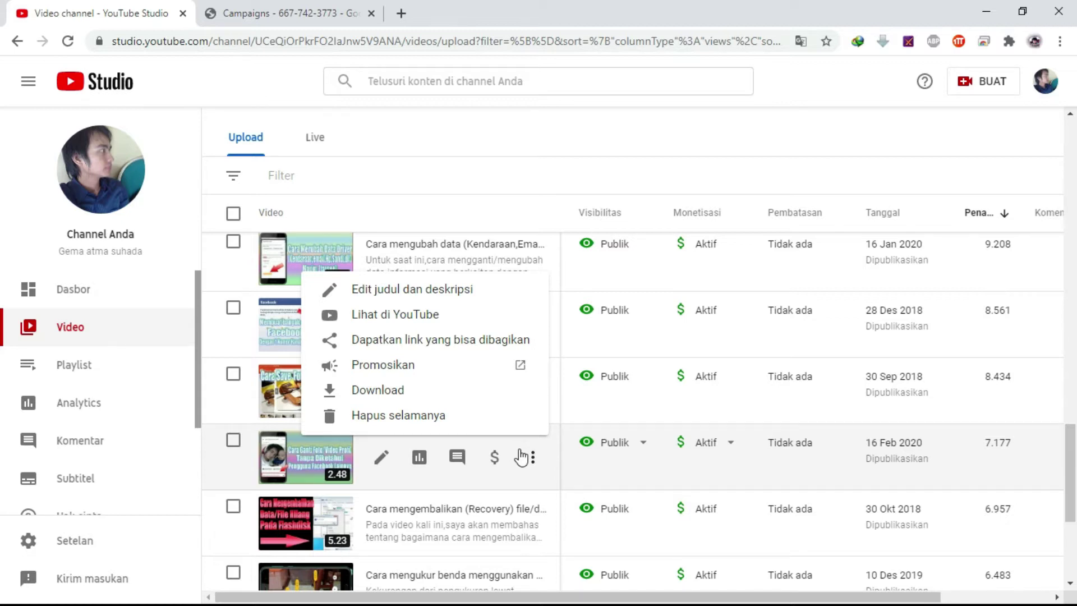
click(413, 368)
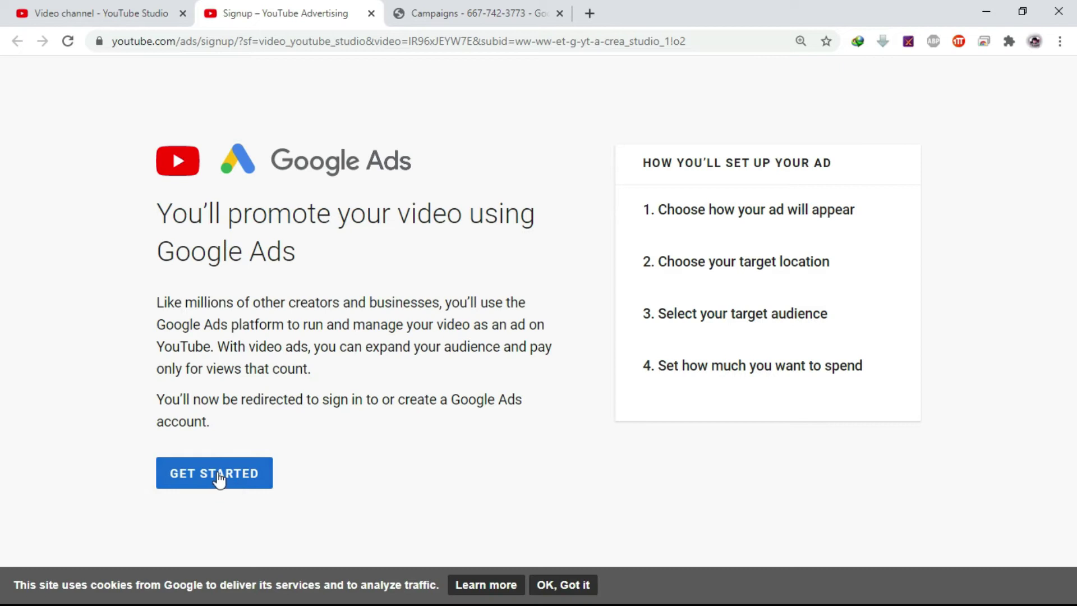
click(217, 476)
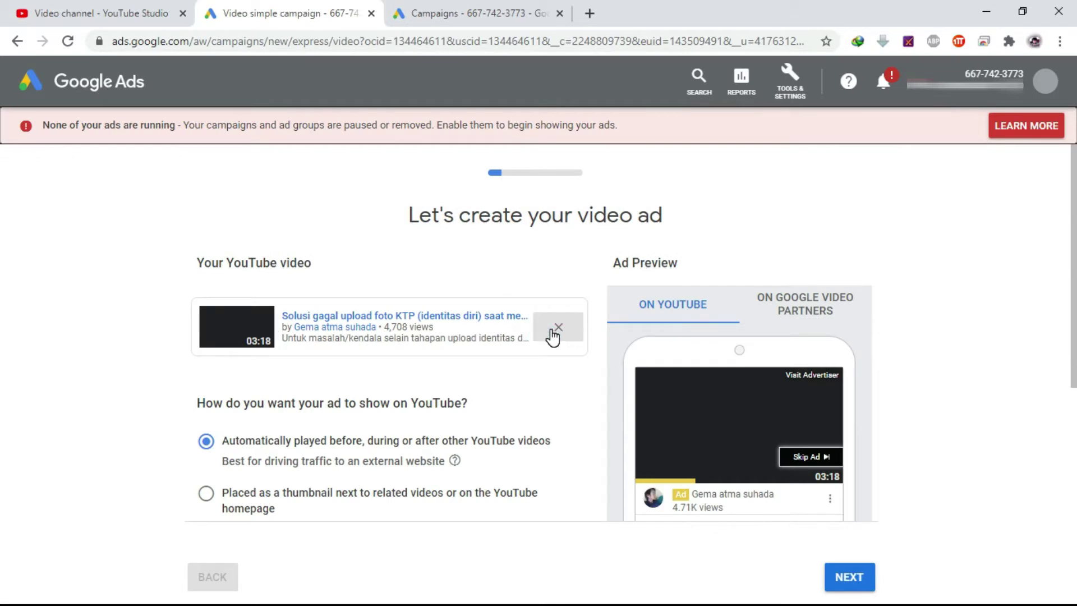
Replace the preselected ad video with the Facebook profile photo/video tutorial, using its shareable link copied from YouTube Studio.
click(552, 337)
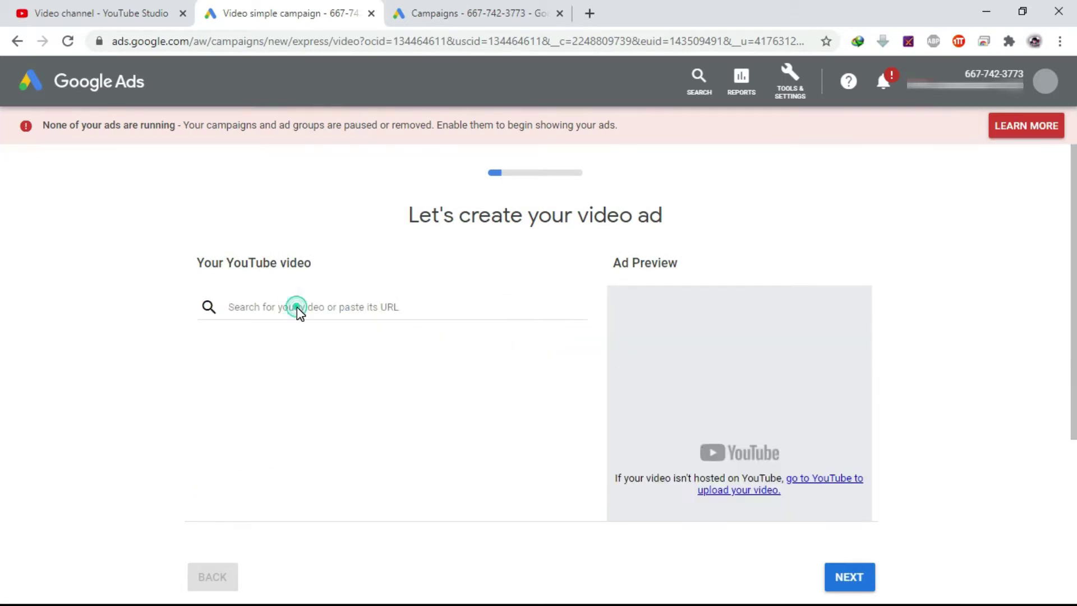
click(160, 17)
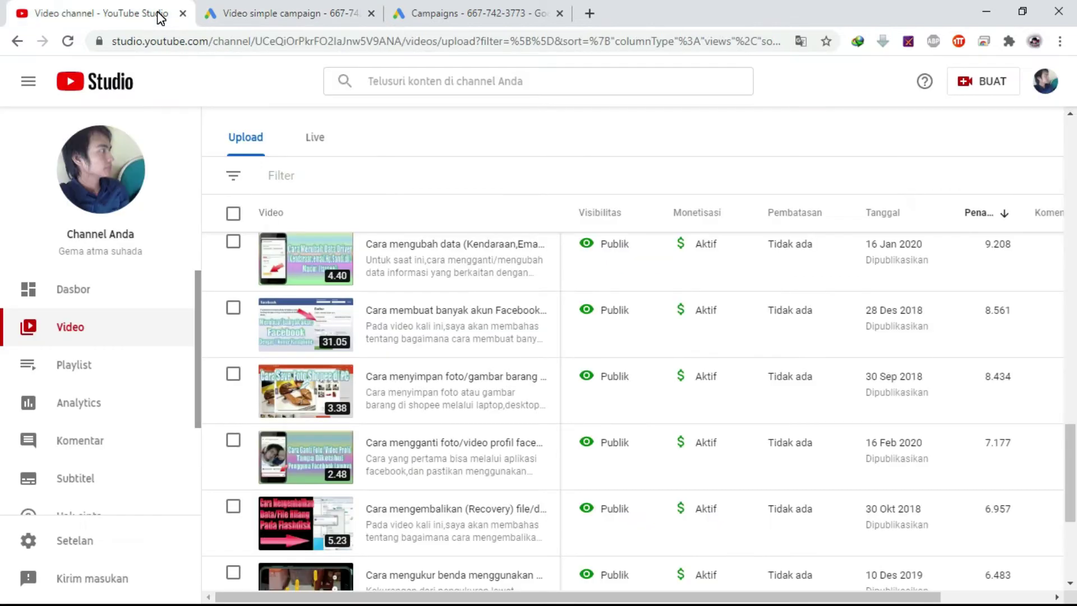
click(529, 459)
click(356, 342)
click(314, 12)
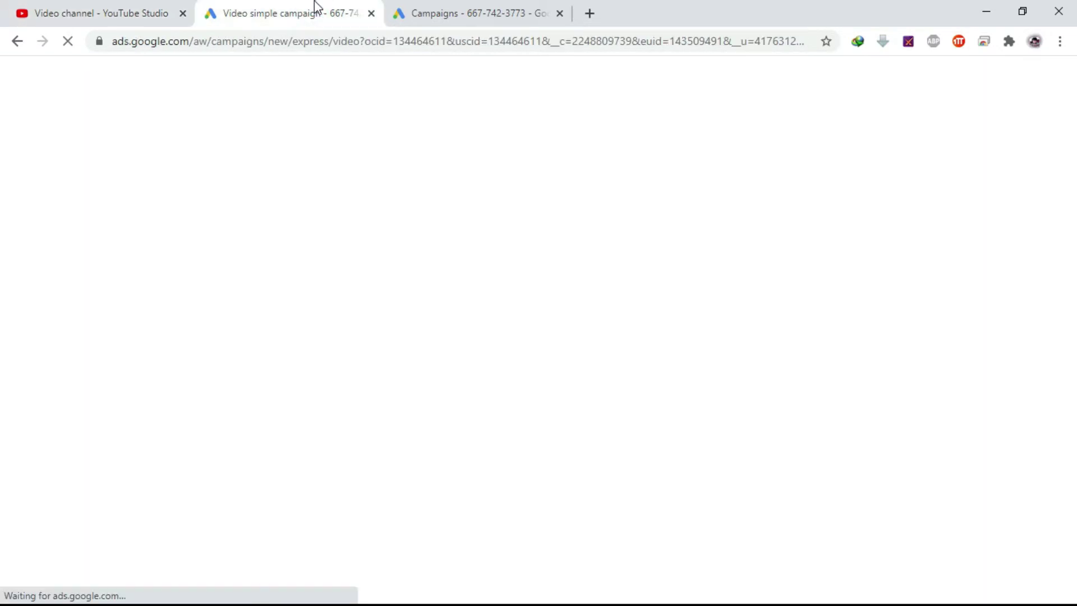
right_click(297, 306)
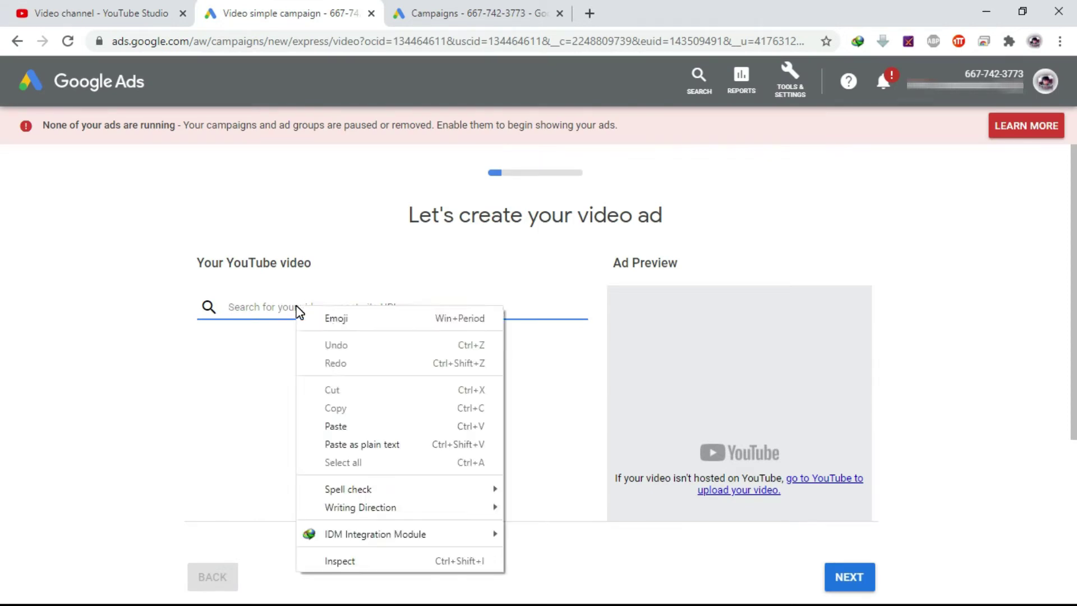
click(325, 417)
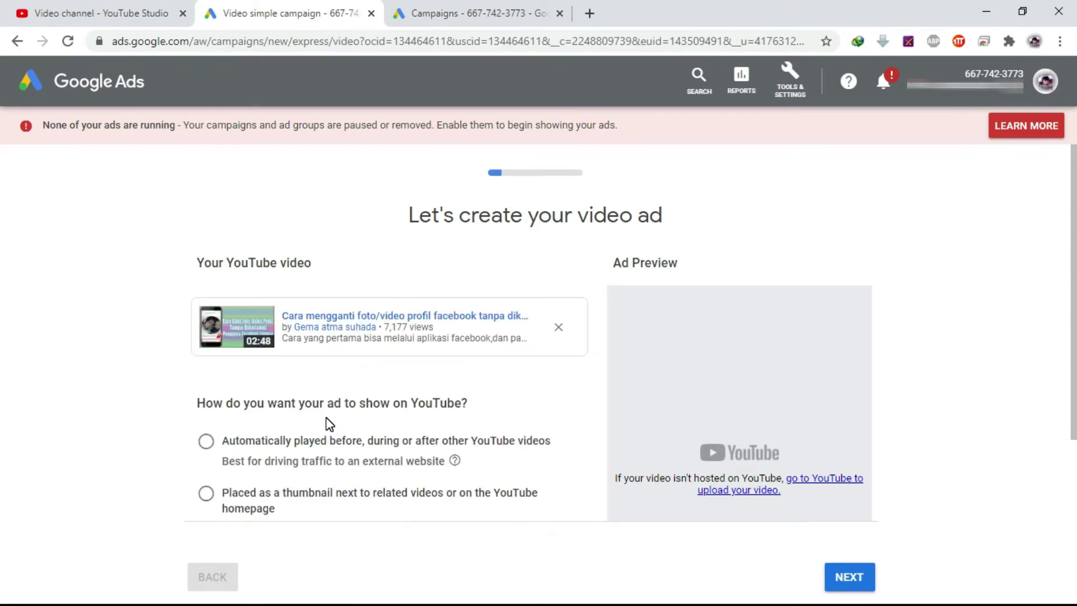
Try both ad formats and settle on "Automatically played before, during or after other YouTube videos".
click(206, 441)
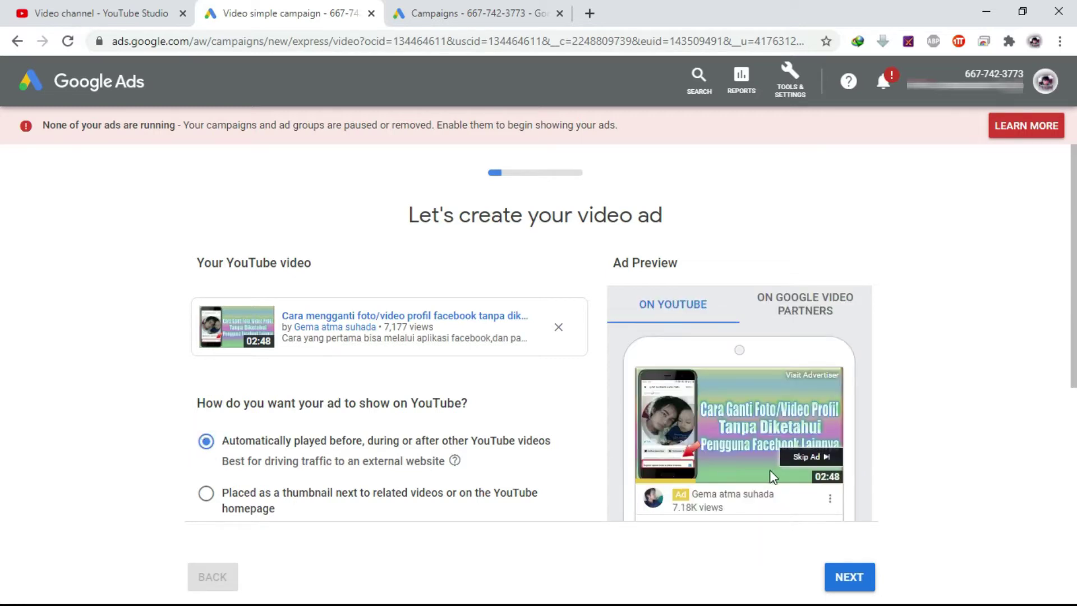
click(206, 493)
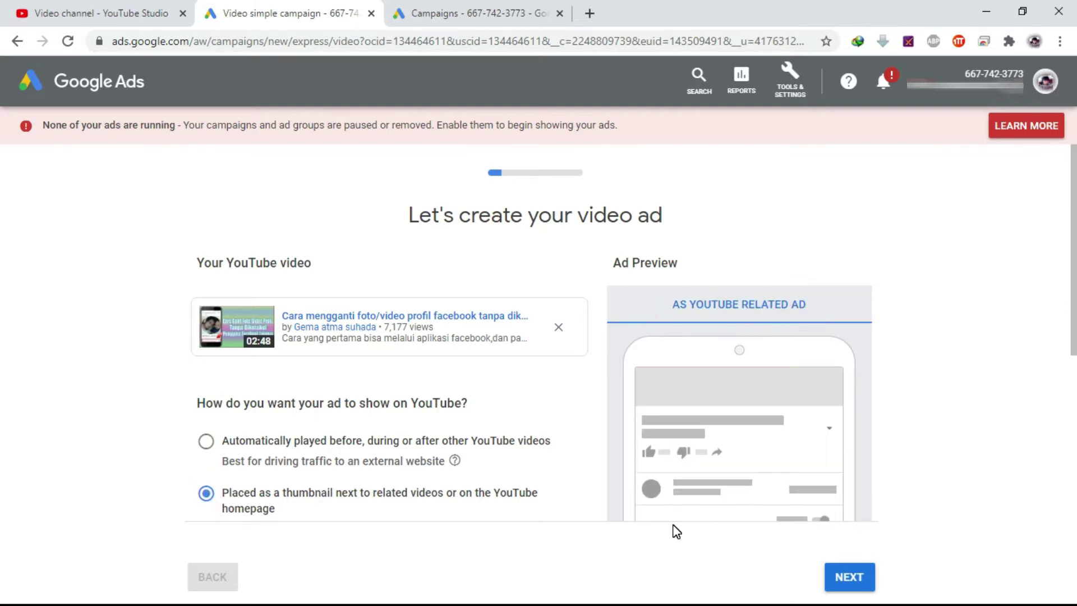
scroll(676, 527, down, 3)
click(206, 262)
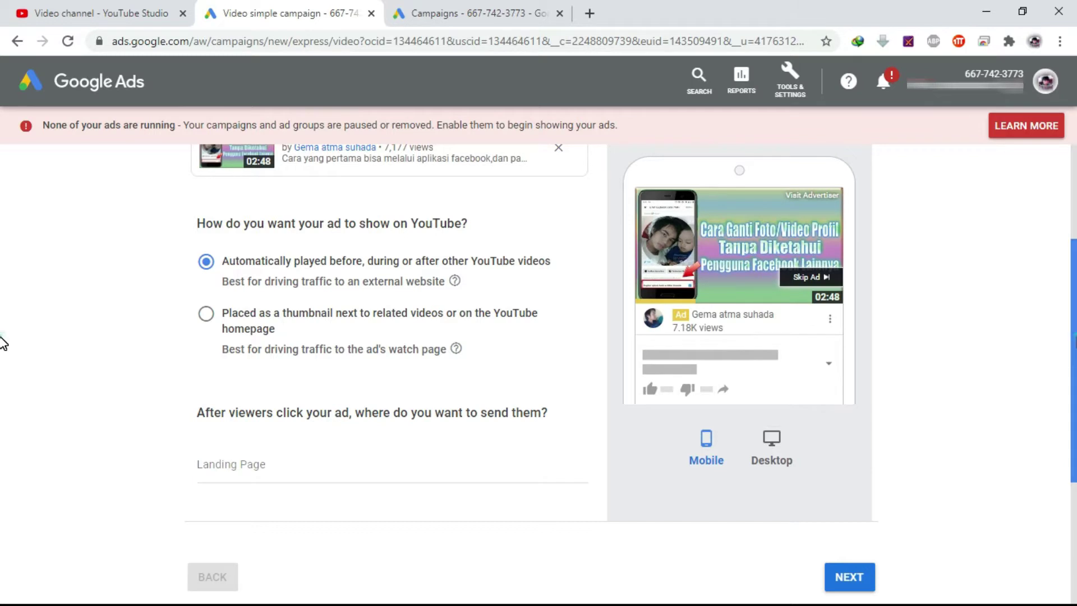
Set the ad to appear "Only on YouTube" and try to continue without a landing page.
scroll(3, 365, down, 2)
scroll(2, 443, down, 2)
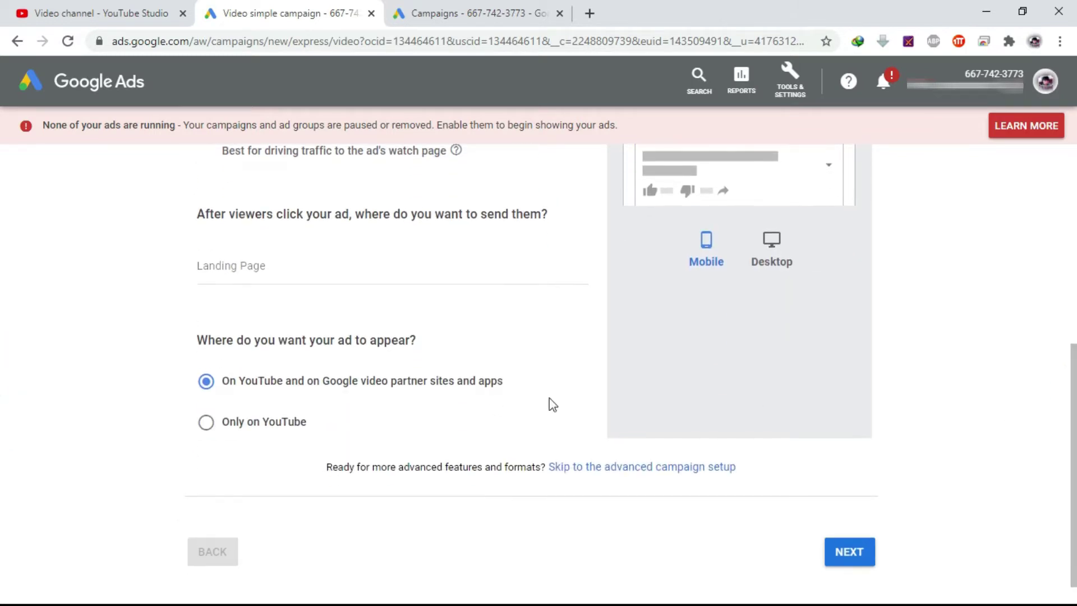
click(207, 428)
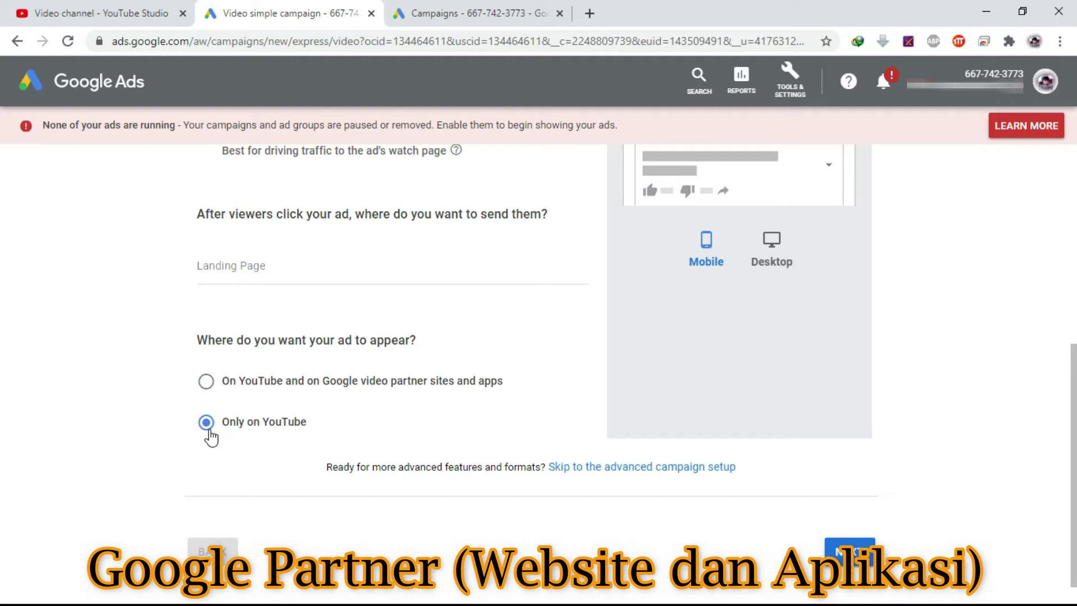
click(206, 380)
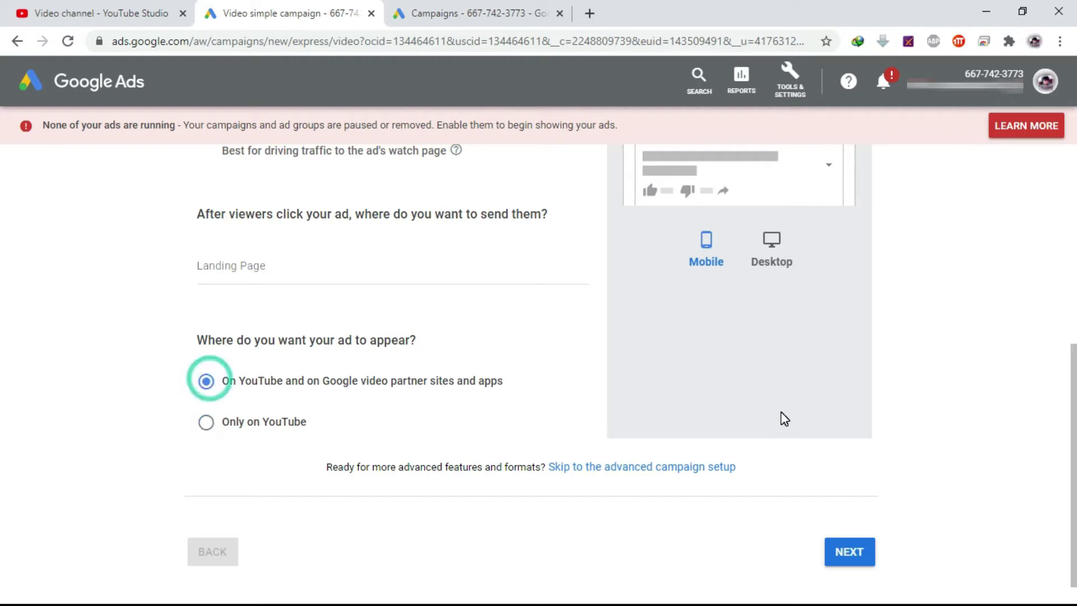
click(214, 392)
click(855, 532)
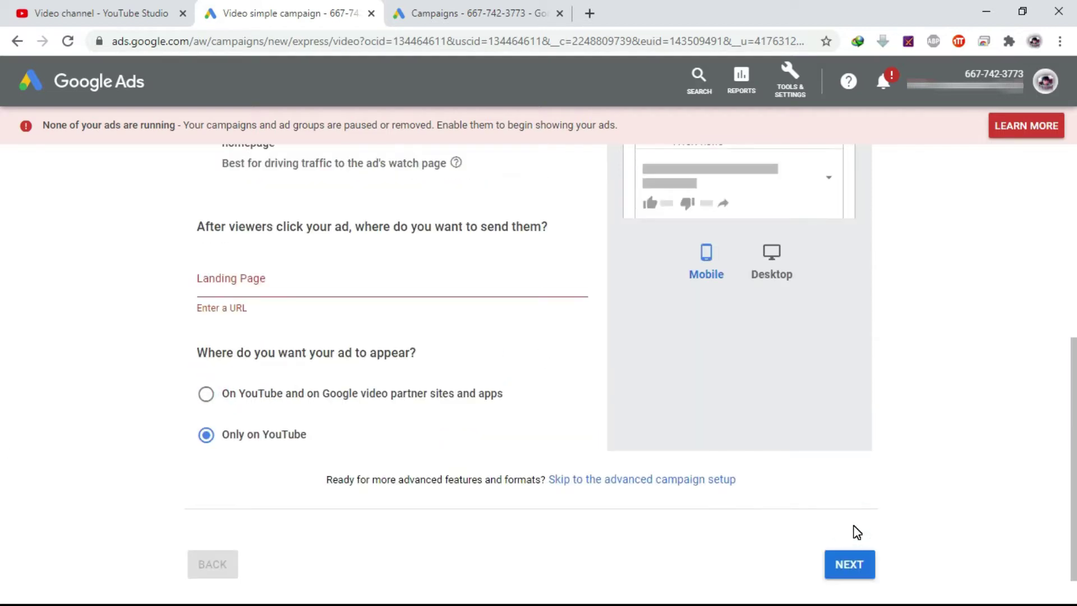
click(227, 279)
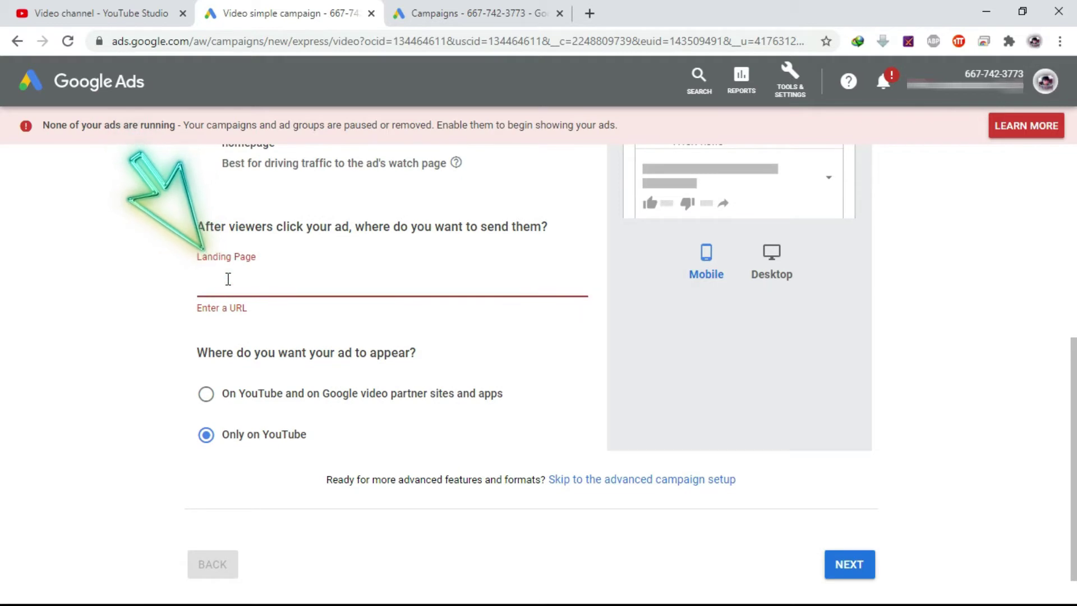
right_click(286, 279)
click(300, 335)
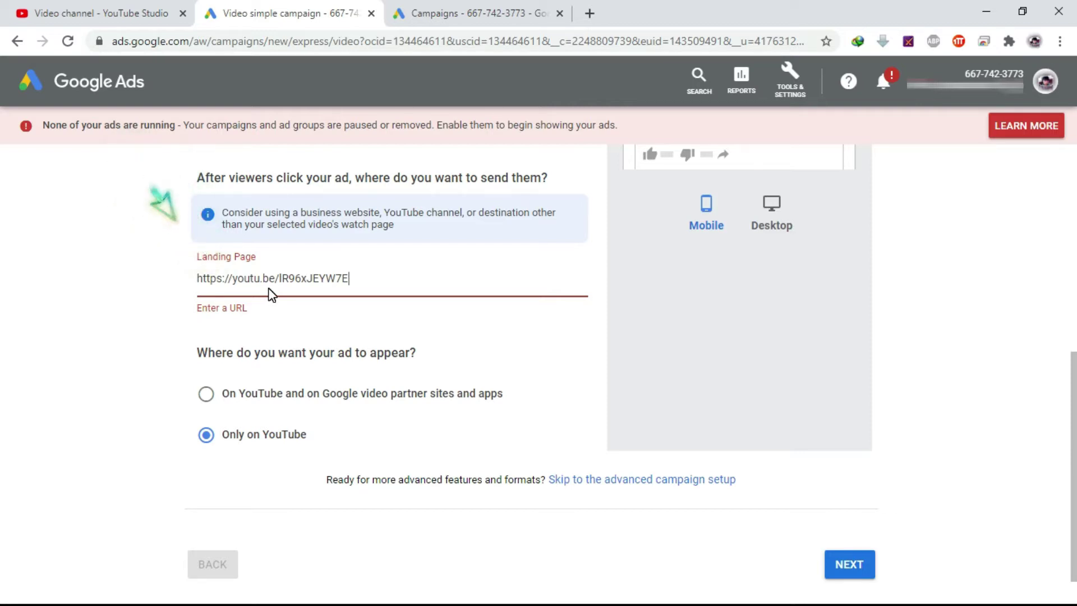
scroll(3, 392, up, 3)
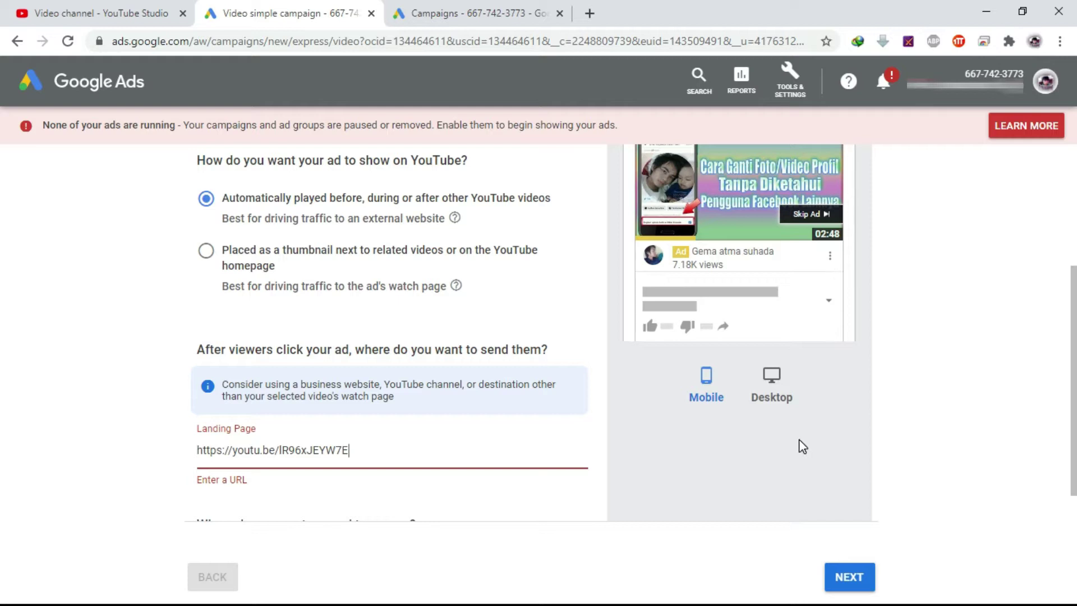
click(847, 583)
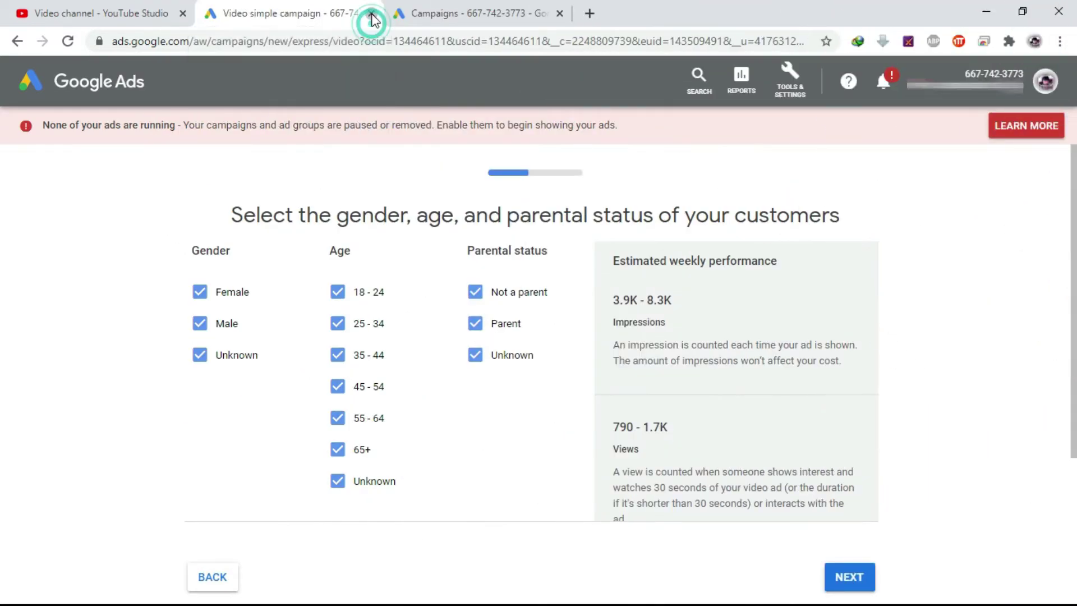
Close the simple video campaign and start a new campaign from the campaigns list without a goal's guidance.
middle_click(274, 17)
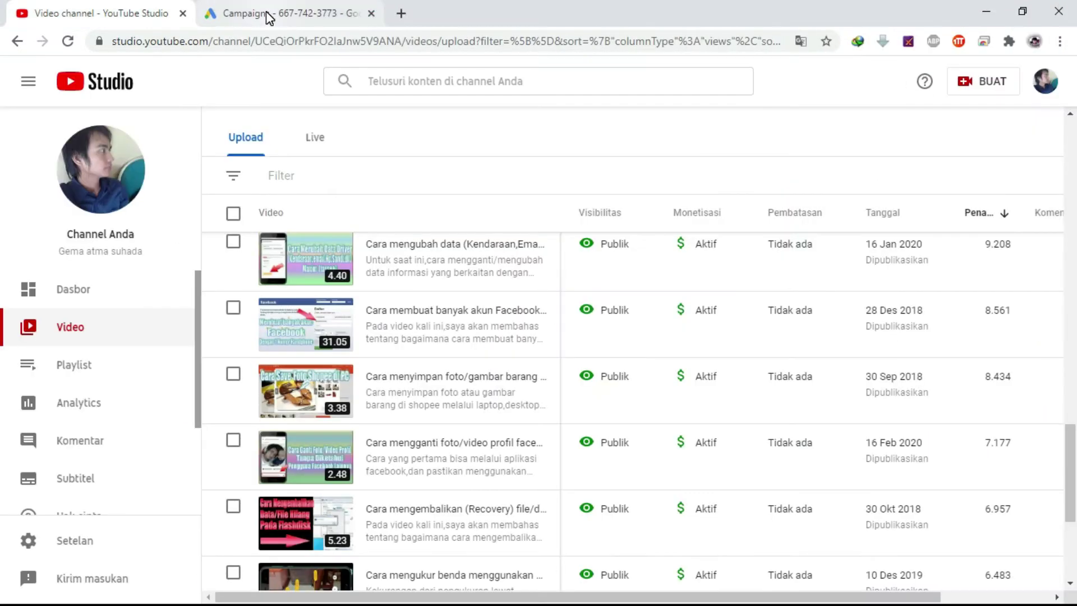
click(267, 16)
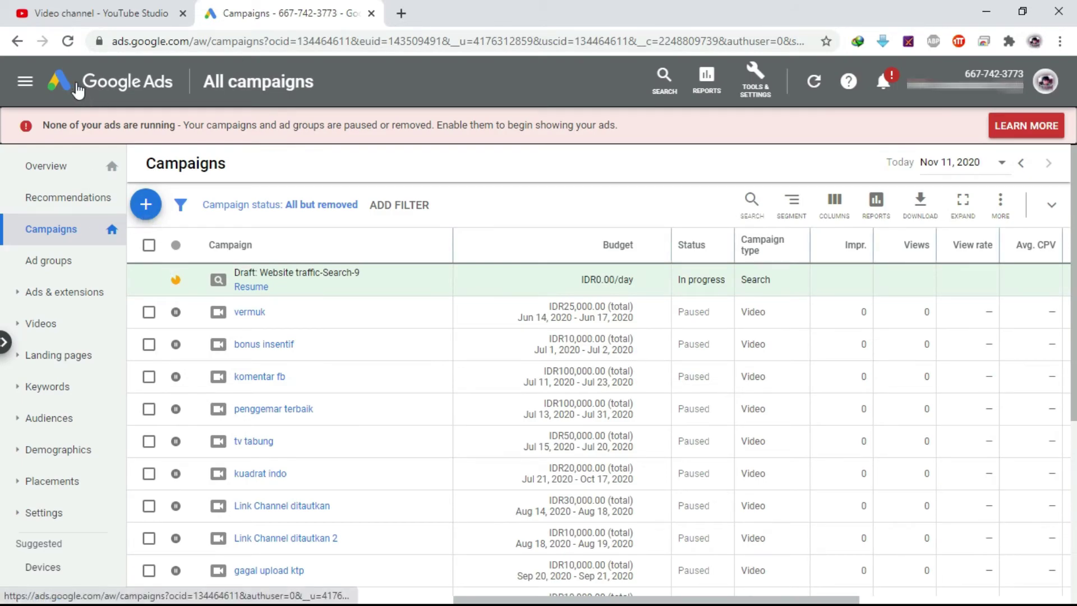
click(142, 206)
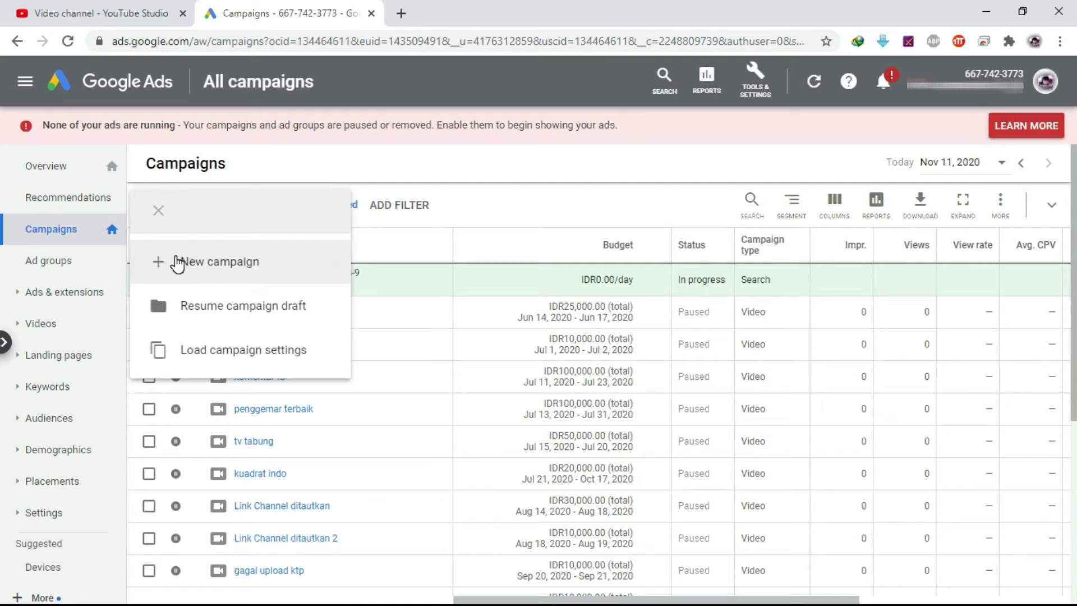
click(177, 262)
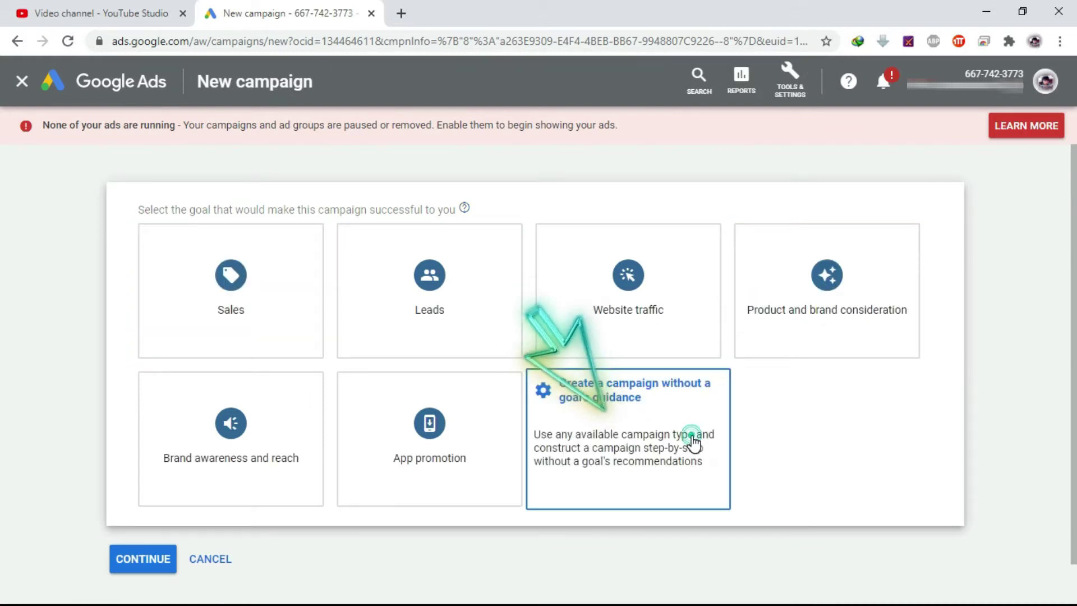
click(693, 441)
Choose the Video campaign type with the "Custom video campaign" subtype and continue to the campaign settings.
click(662, 412)
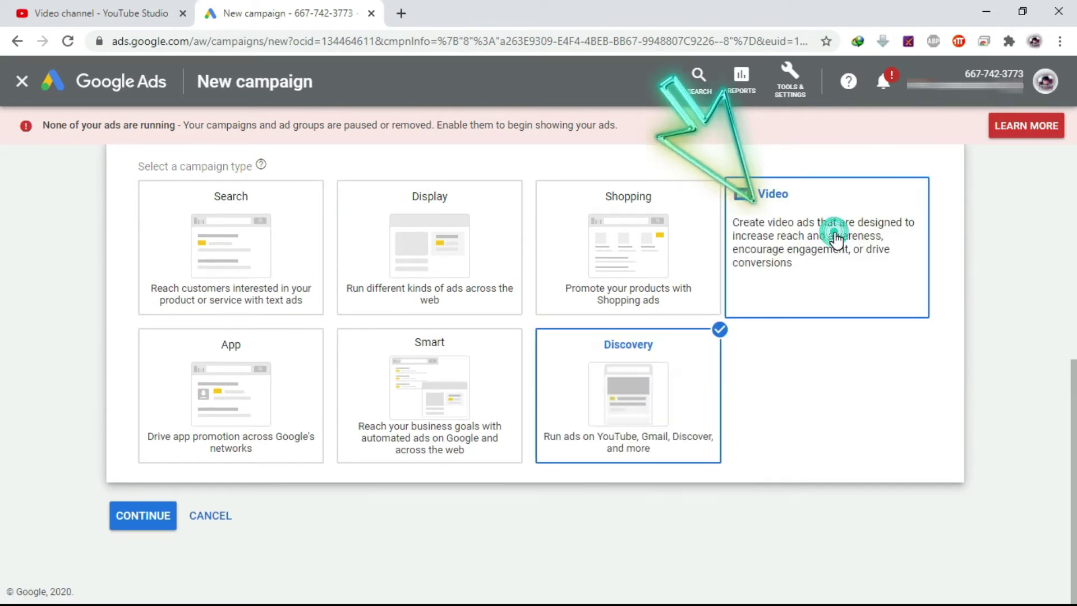
click(836, 237)
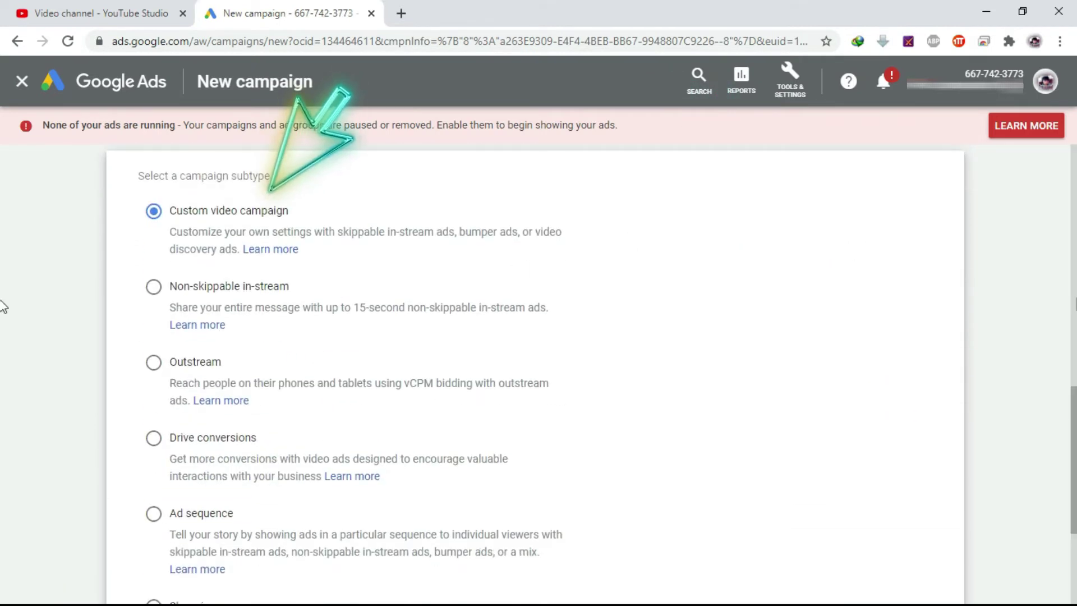
scroll(279, 262, up, 1)
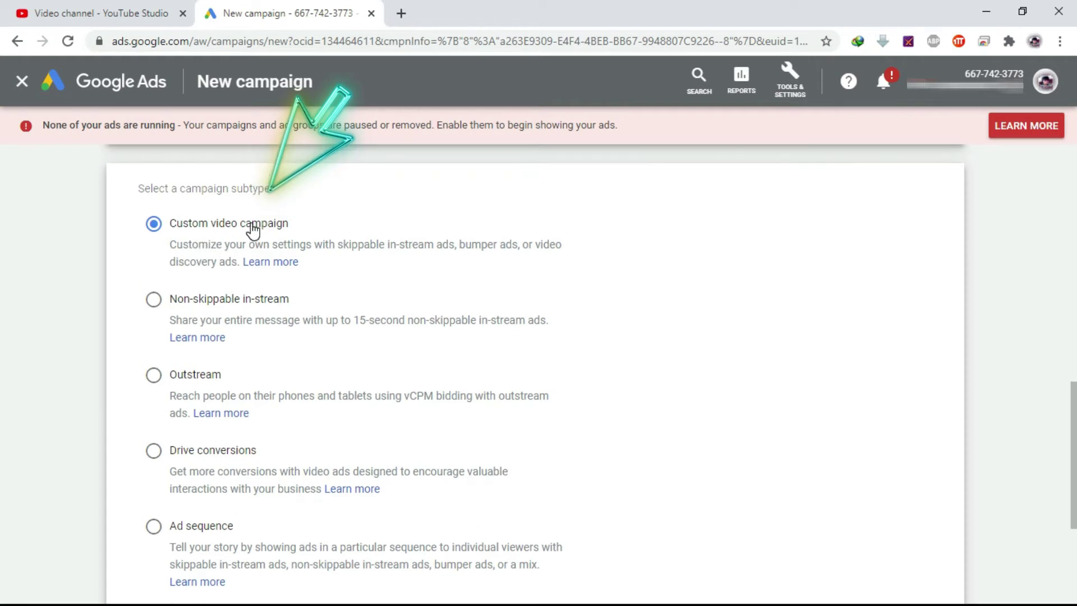
scroll(3, 561, down, 4)
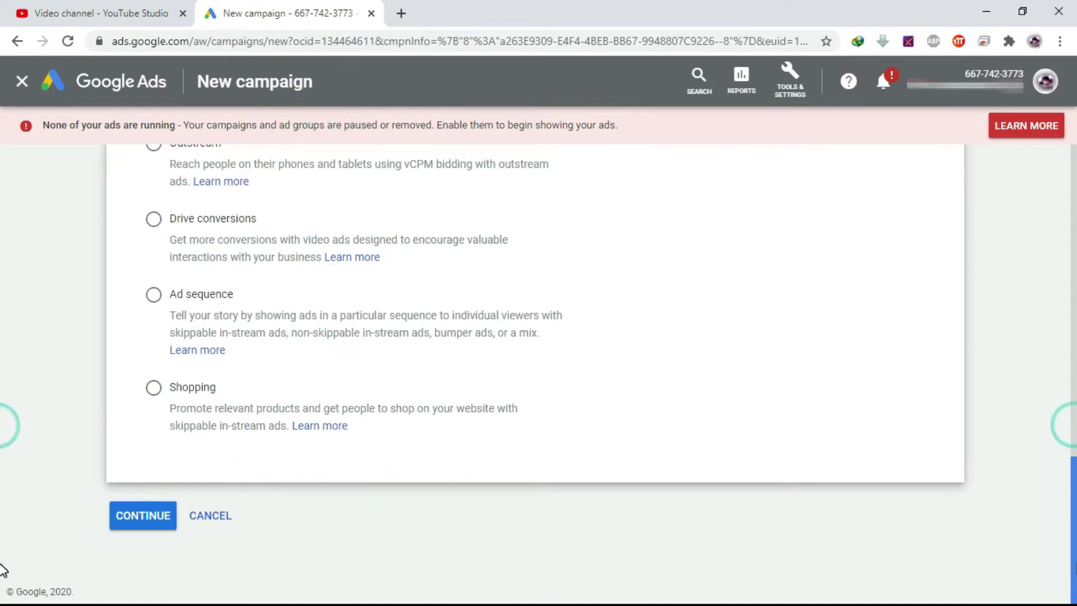
click(121, 517)
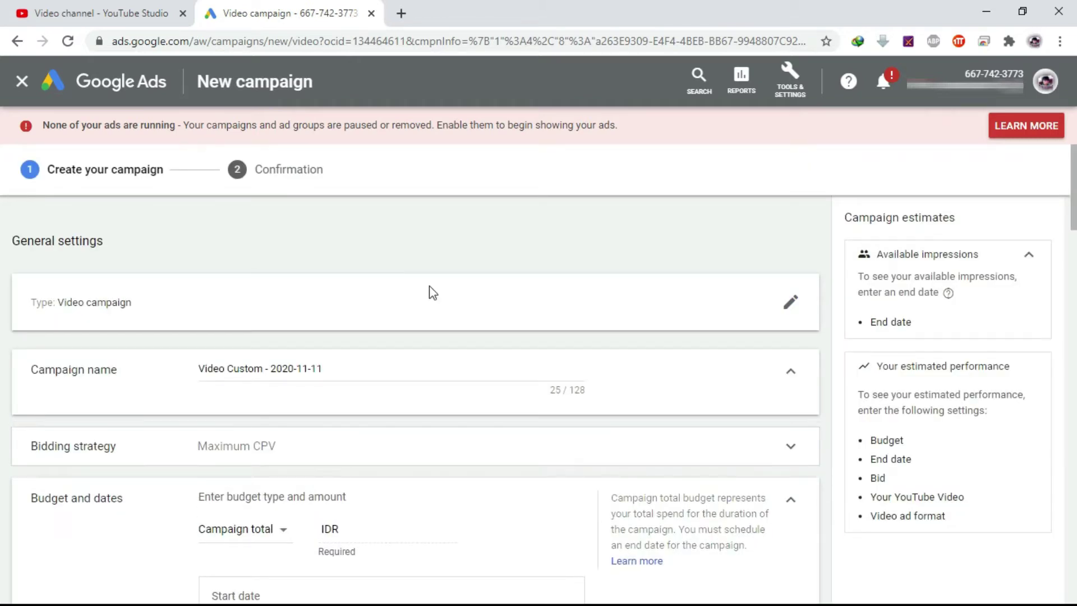
Copy the shareable link of the Facebook profile photo video in YouTube Studio, and name the Google Ads campaign "Ubah foto profil".
click(330, 368)
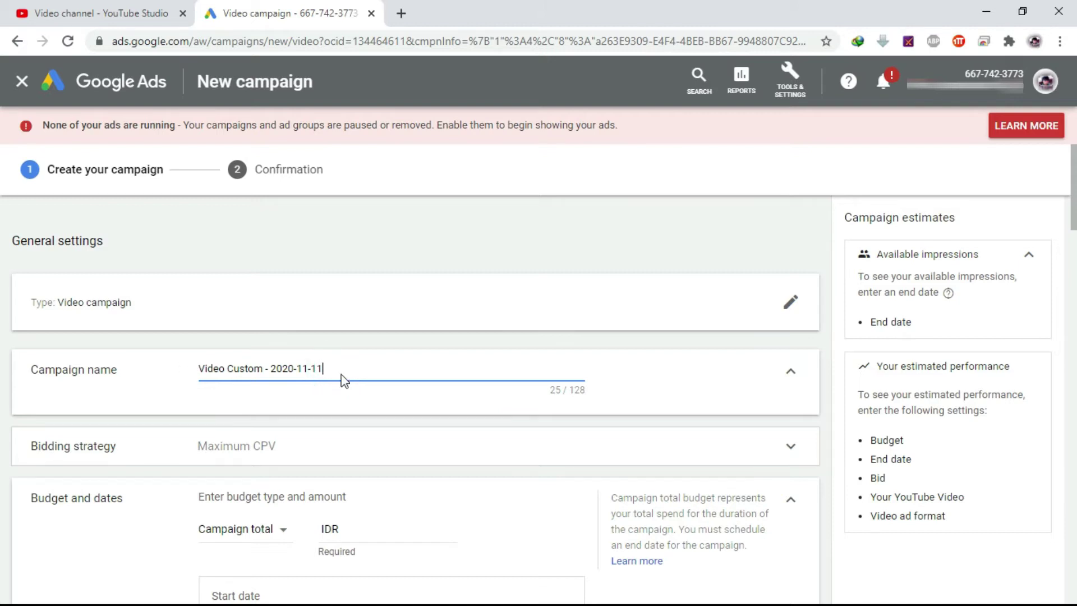
drag(337, 372, 191, 375)
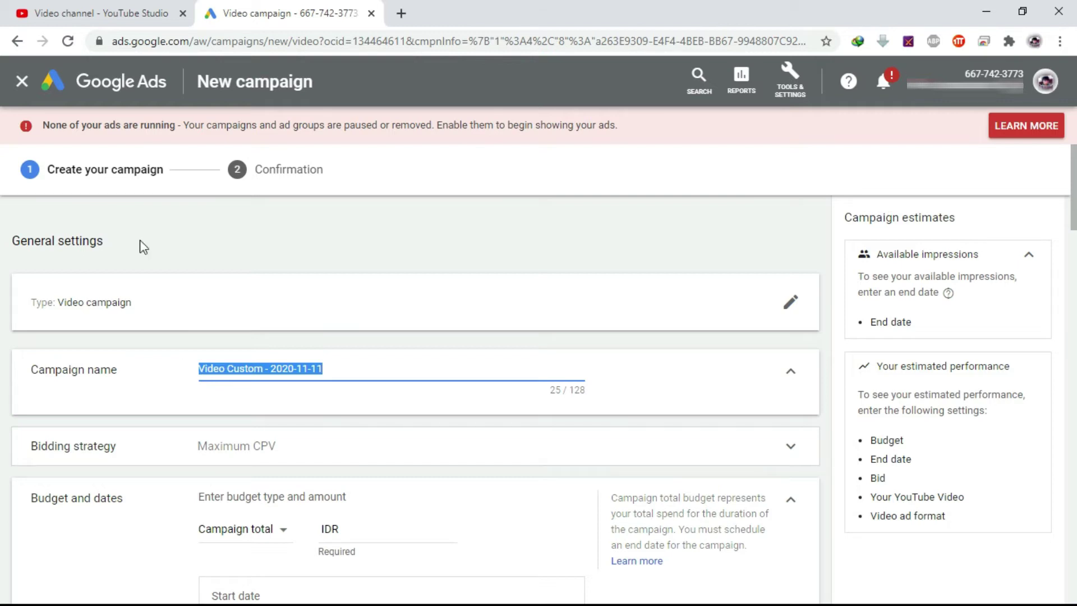
click(97, 13)
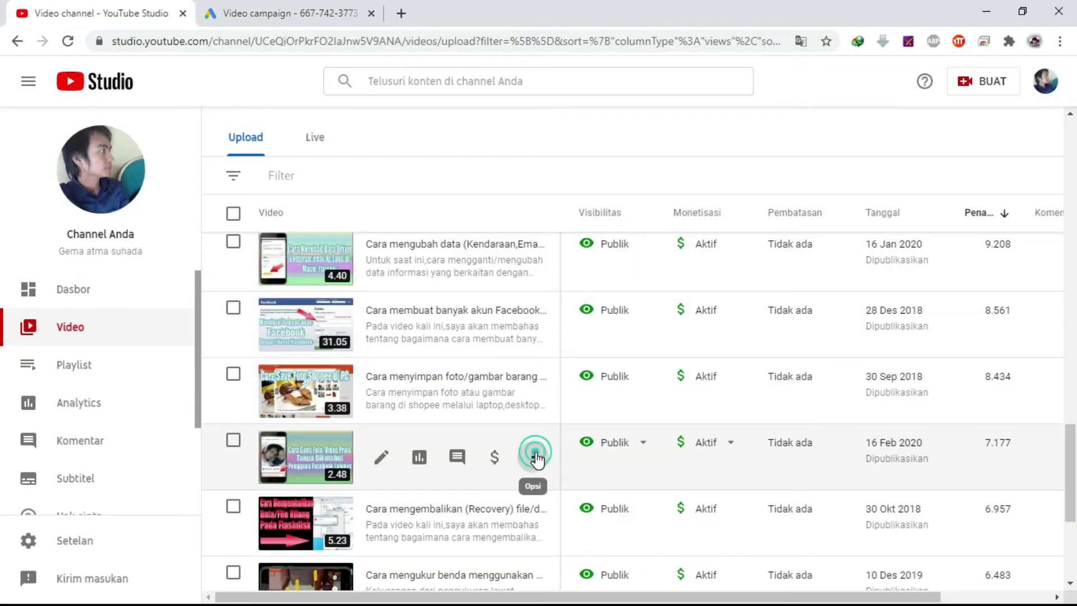
click(533, 457)
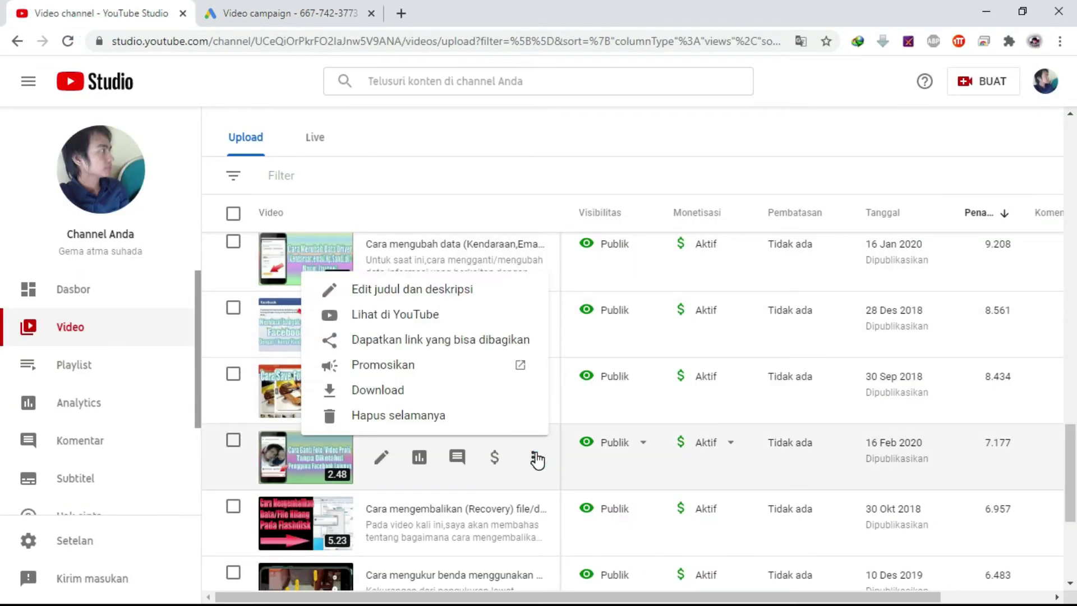
click(386, 339)
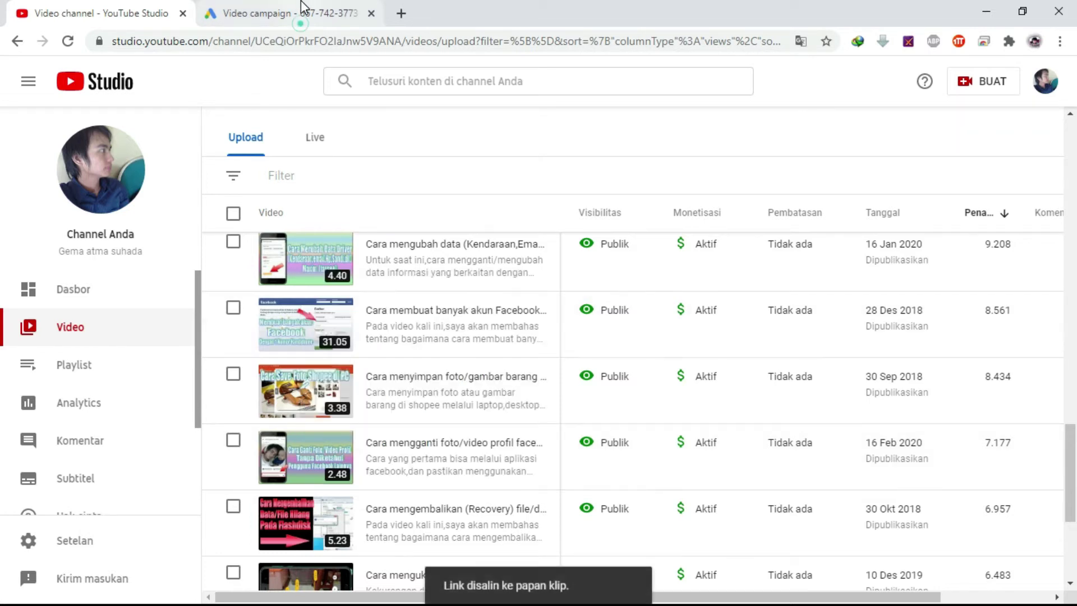
key(ctrl+Tab)
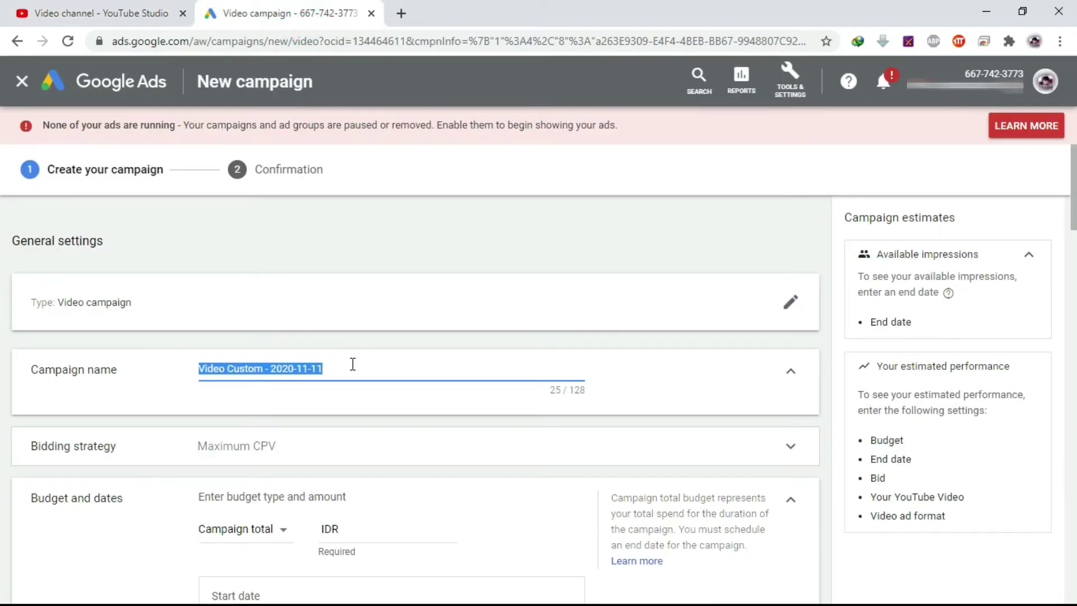
text(Ubah foto pro)
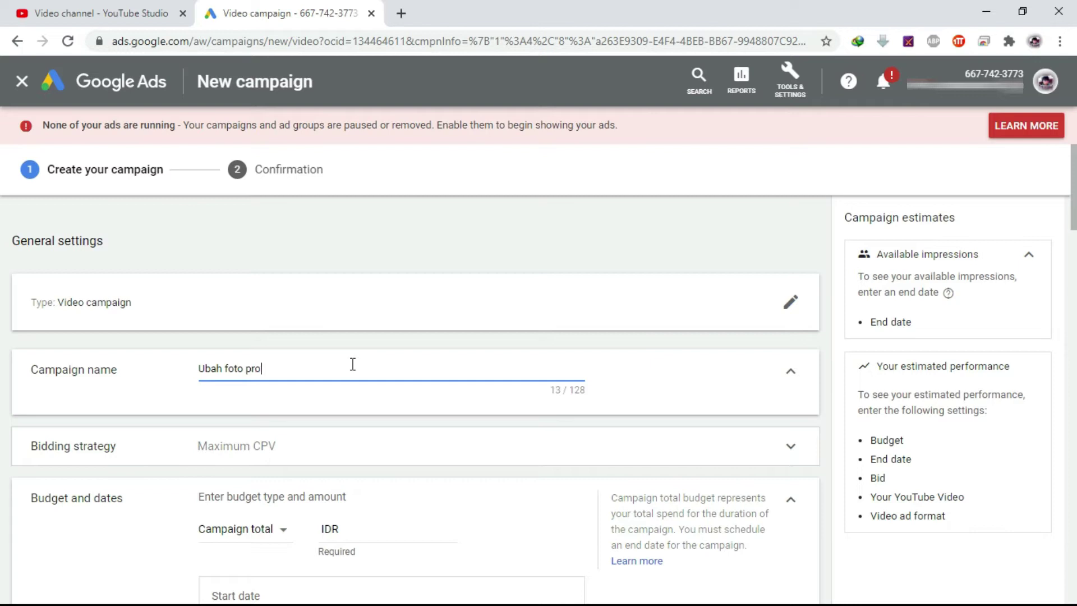
text(fil)
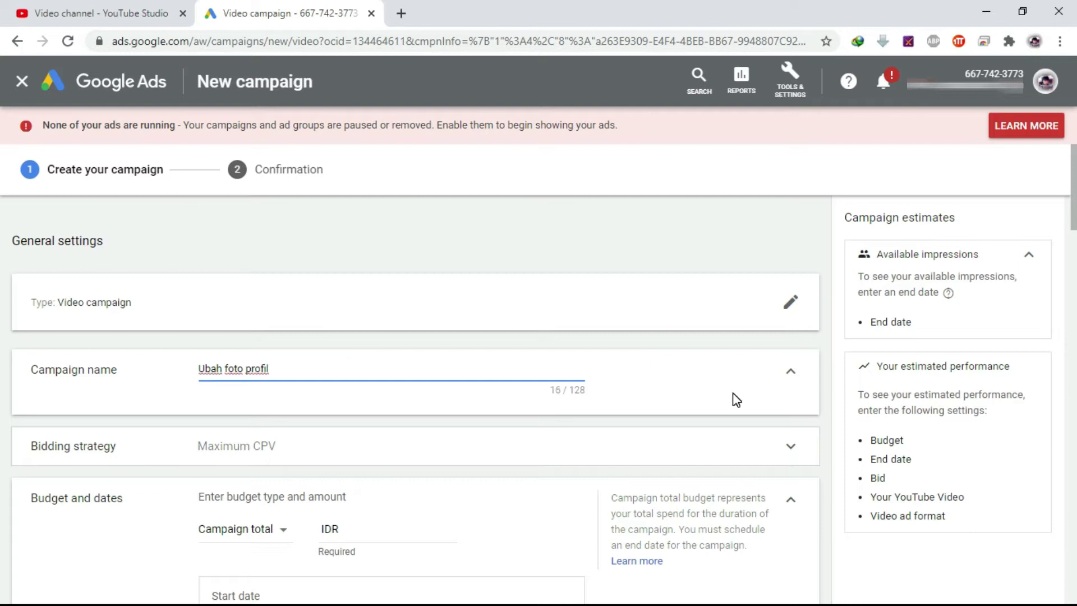
Try the Target CPM bid strategy in the bidding settings and switch back to Maximum CPV.
click(777, 445)
scroll(5, 200, down, 6)
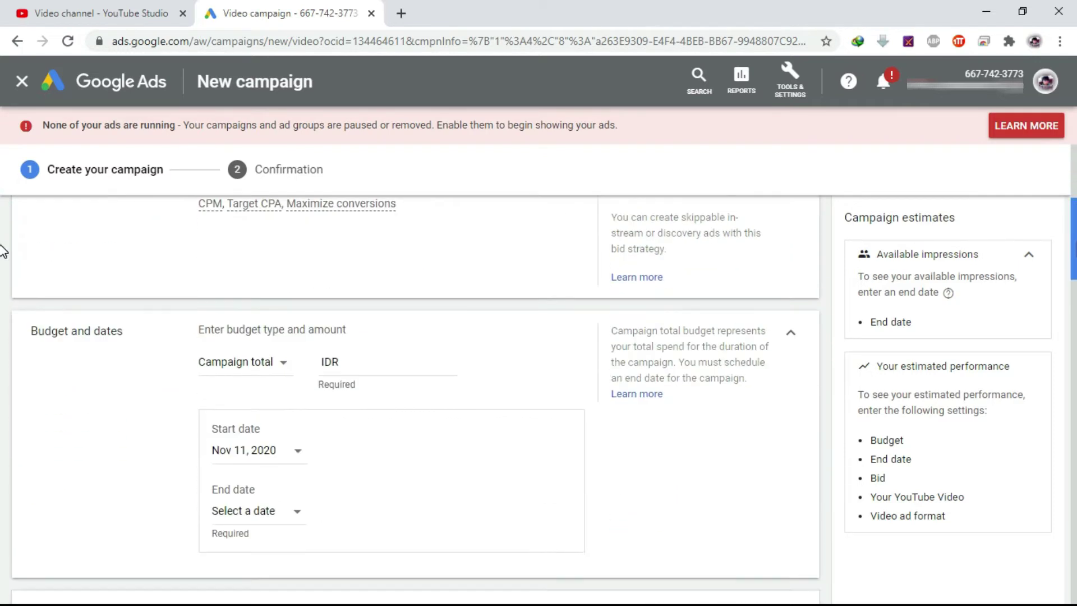
scroll(5, 231, up, 2)
click(243, 276)
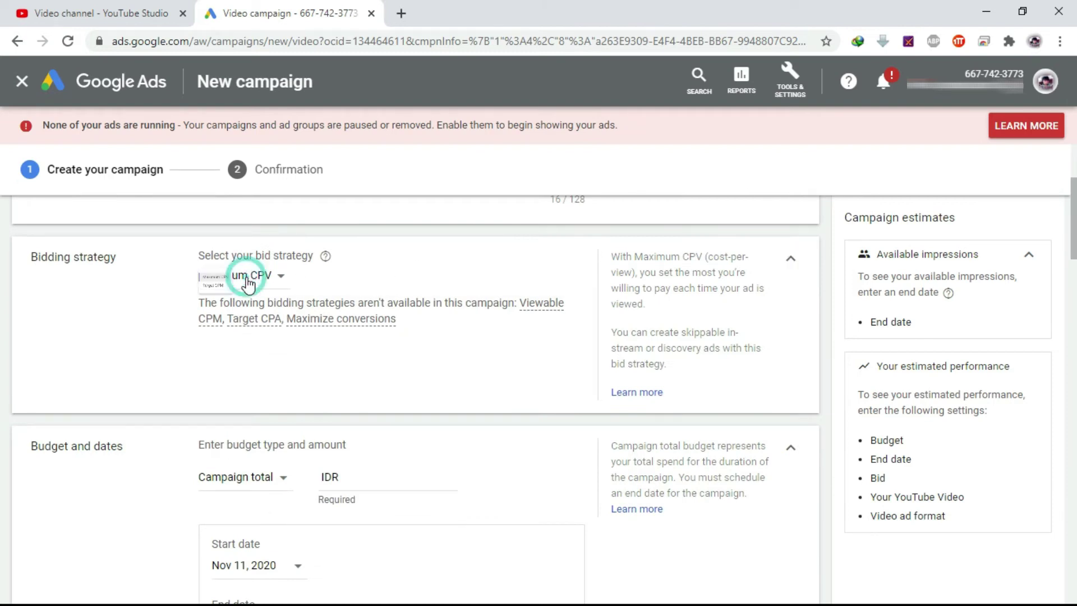
click(246, 320)
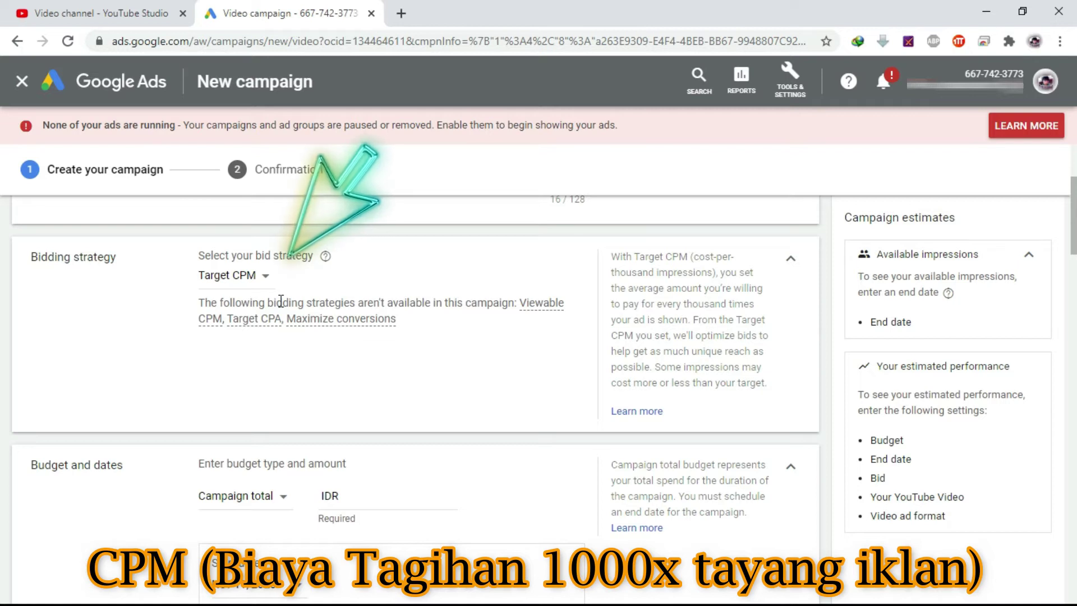
click(261, 277)
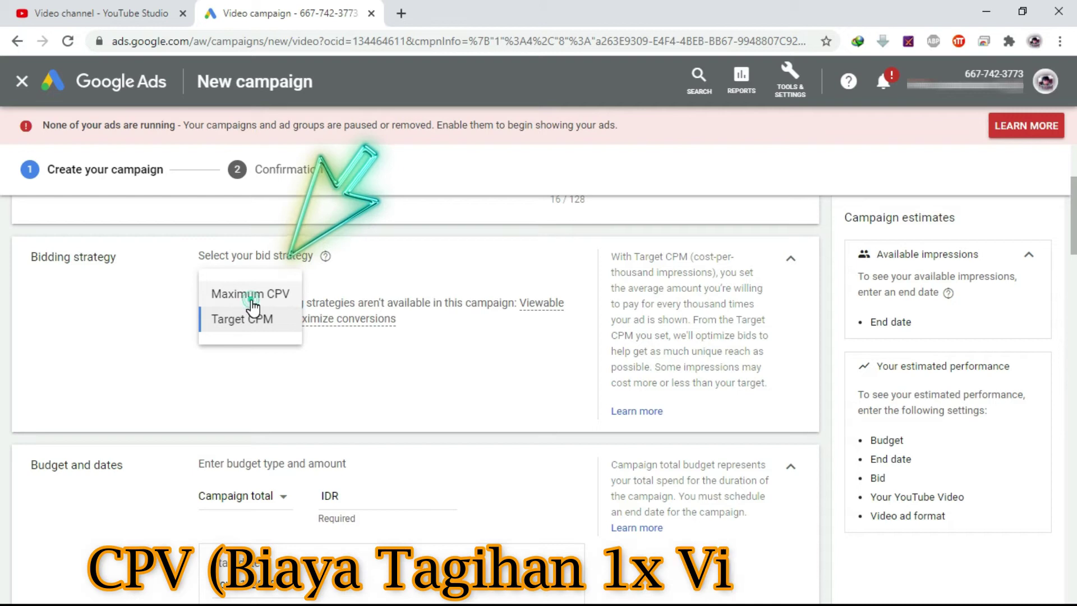
click(250, 294)
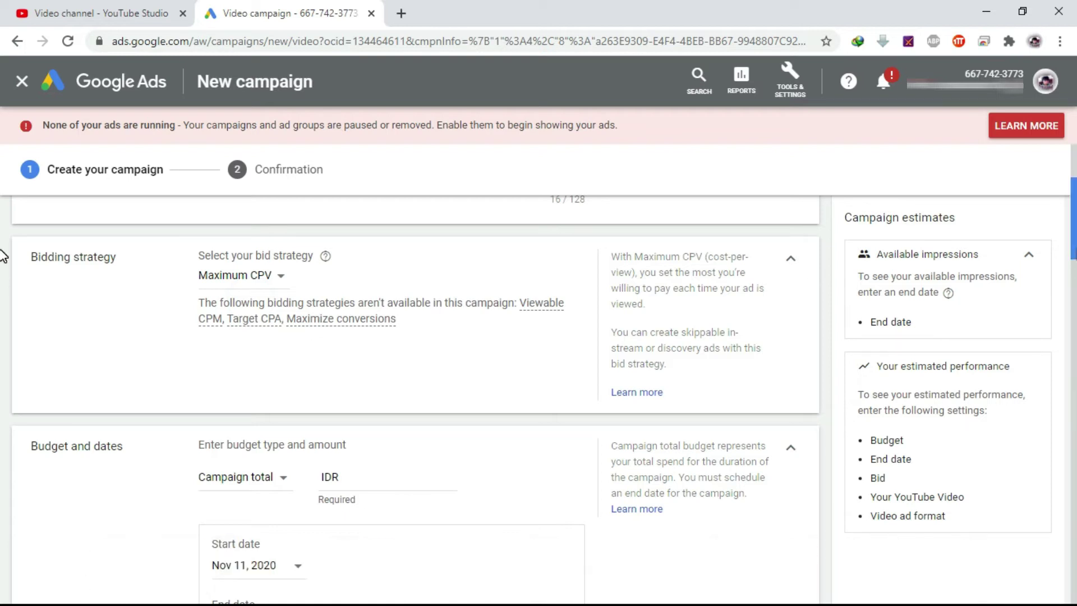
Set the campaign total budget to IDR 10,000 and the end date to Nov 12, 2020.
scroll(2, 269, down, 3)
scroll(2, 289, down, 1)
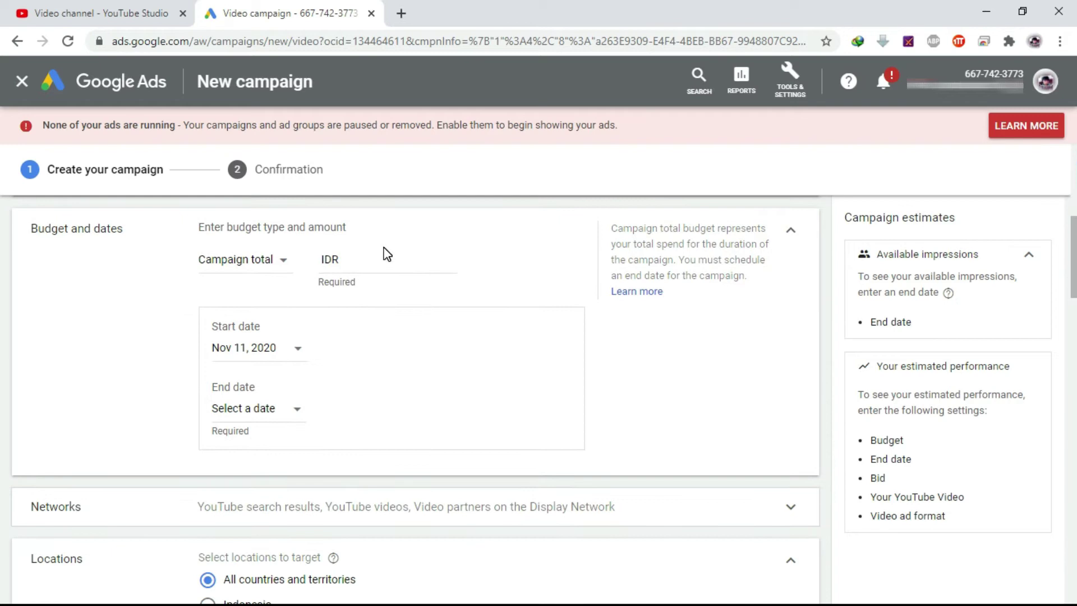
click(375, 259)
text(5000)
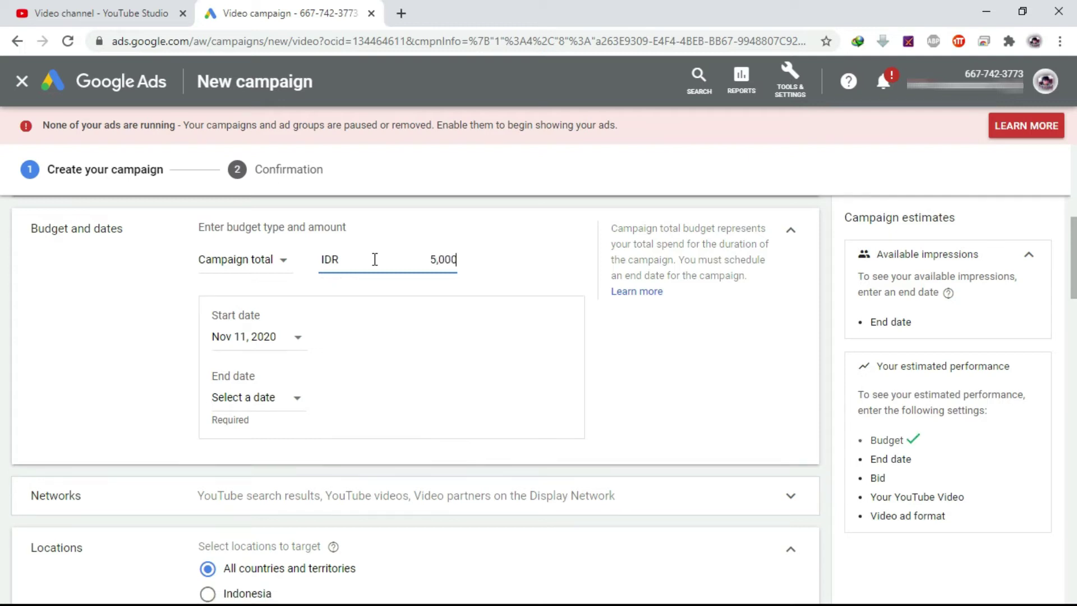
click(123, 351)
drag(436, 261, 432, 260)
click(267, 401)
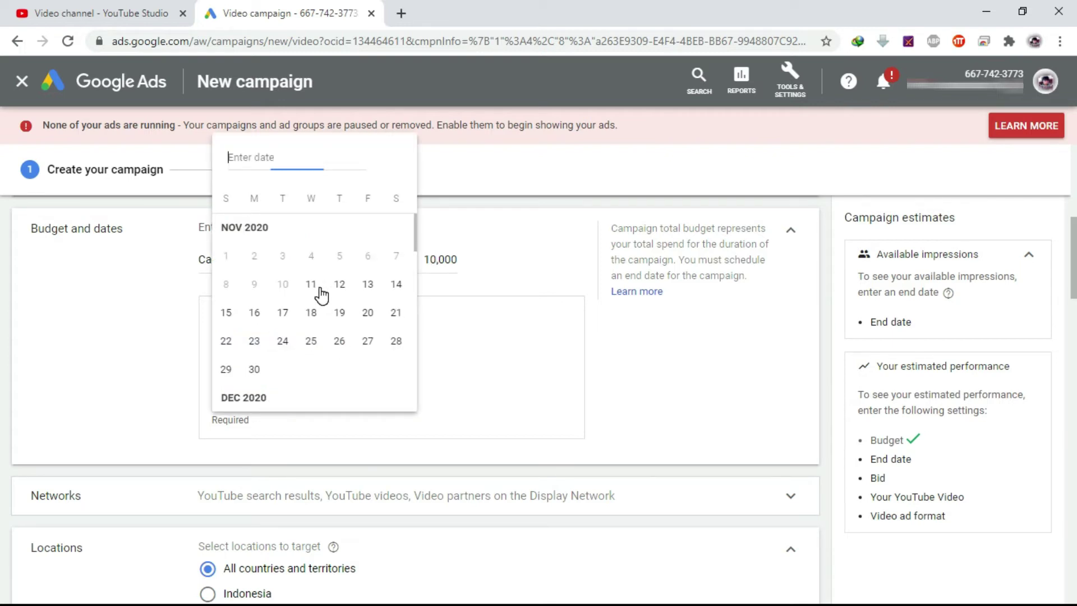
click(336, 289)
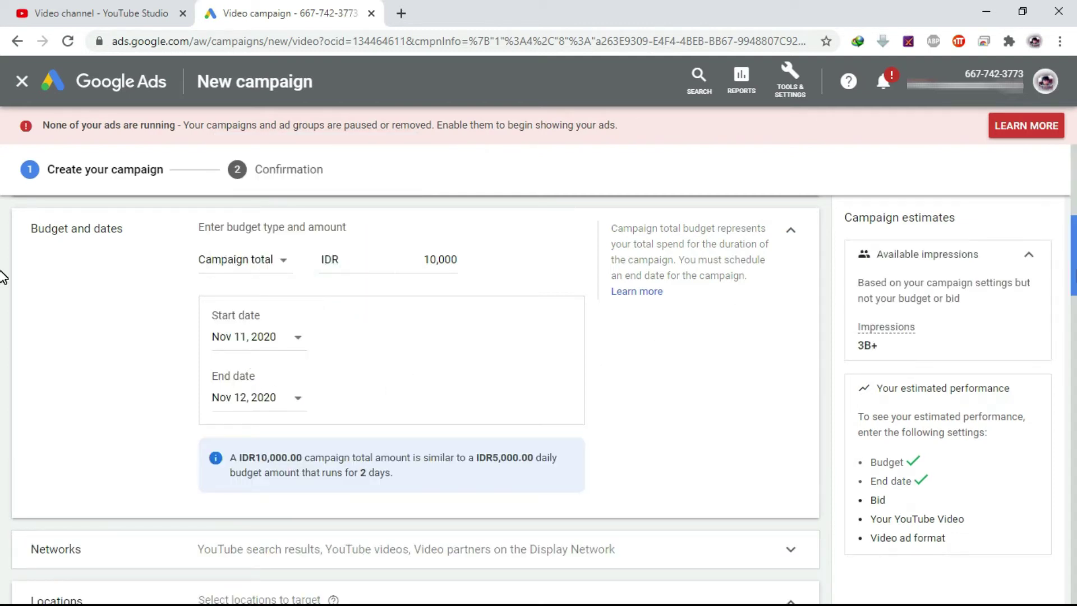
Choose to enter another location for the campaign targeting and exclude India as a country.
scroll(3, 283, down, 2)
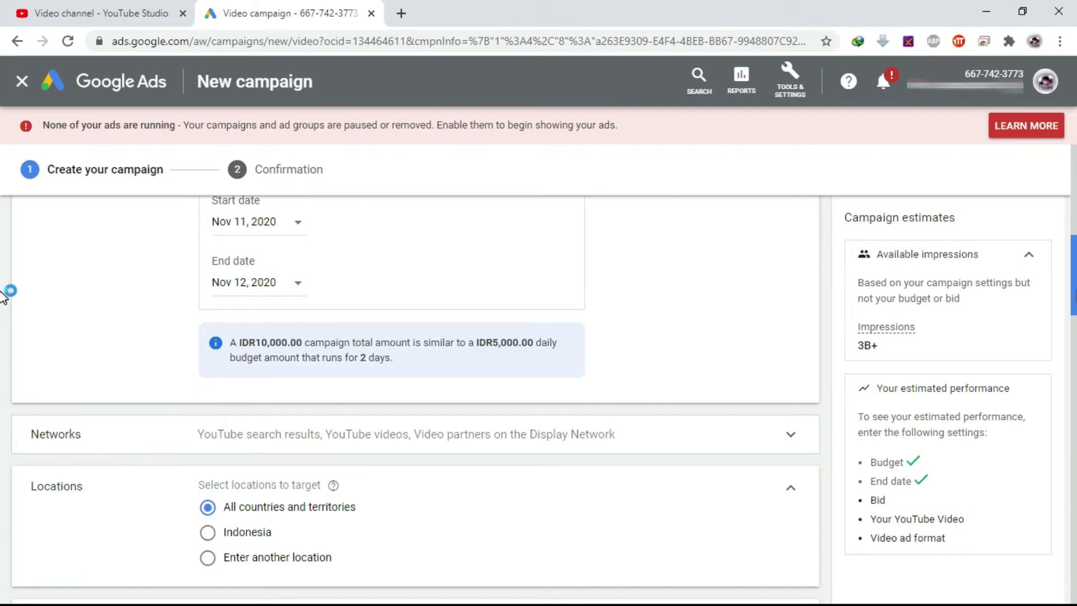
scroll(3, 314, down, 4)
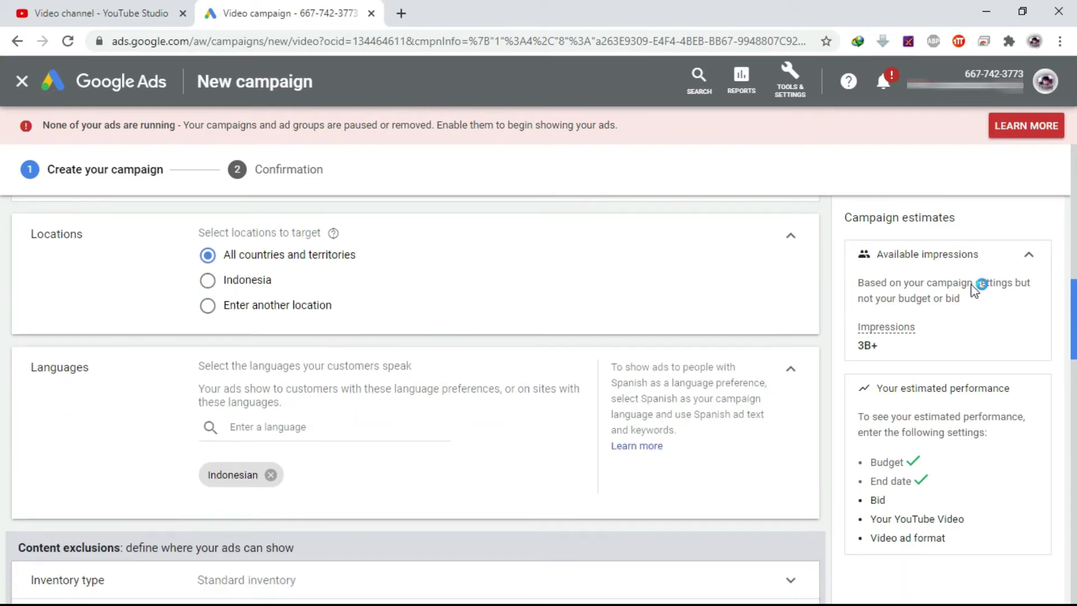
click(224, 282)
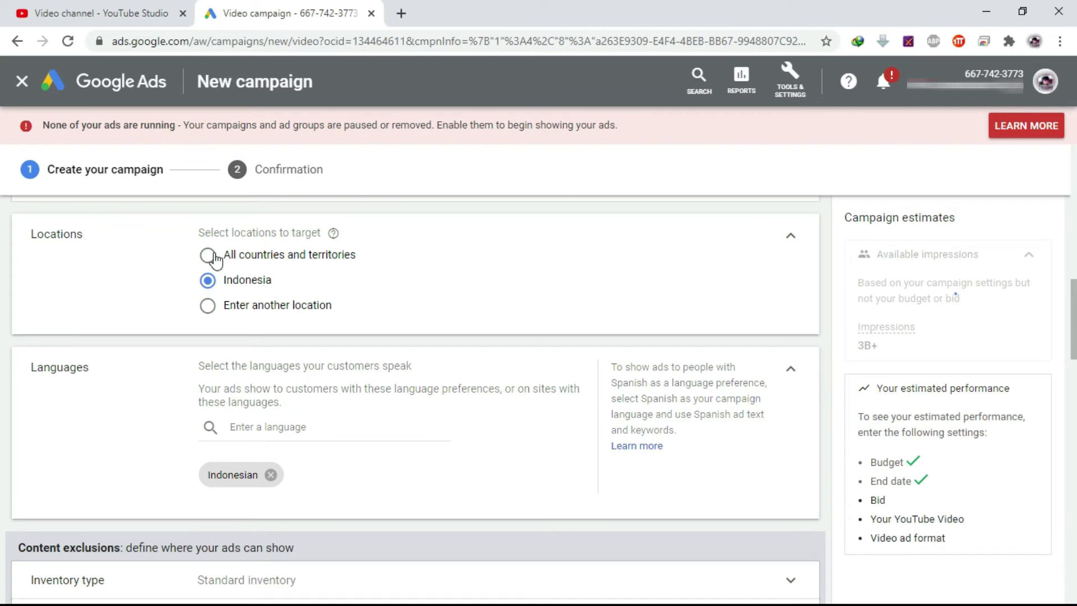
click(213, 255)
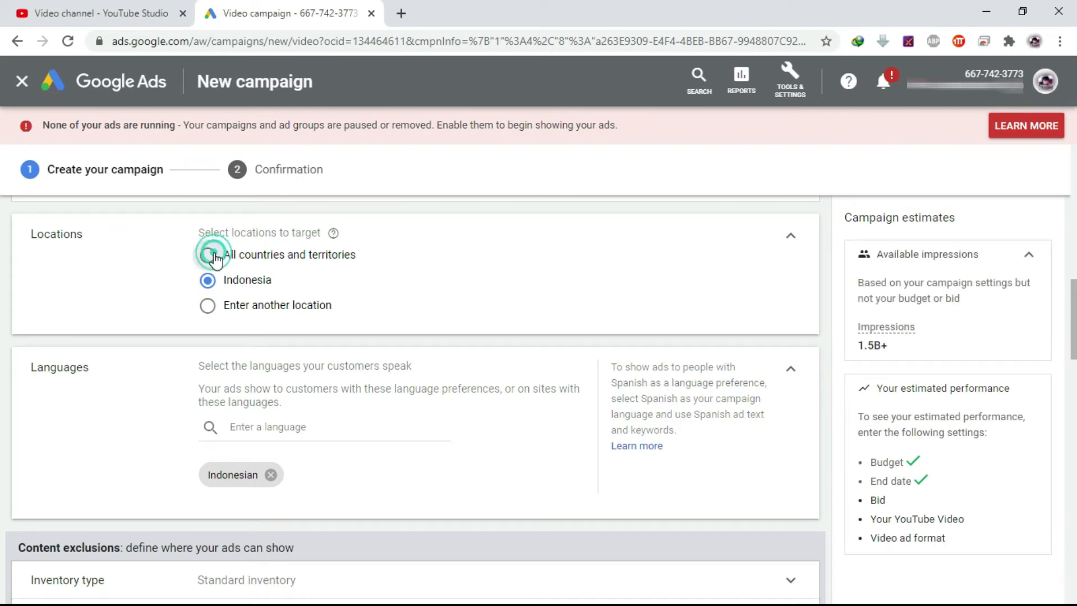
click(209, 305)
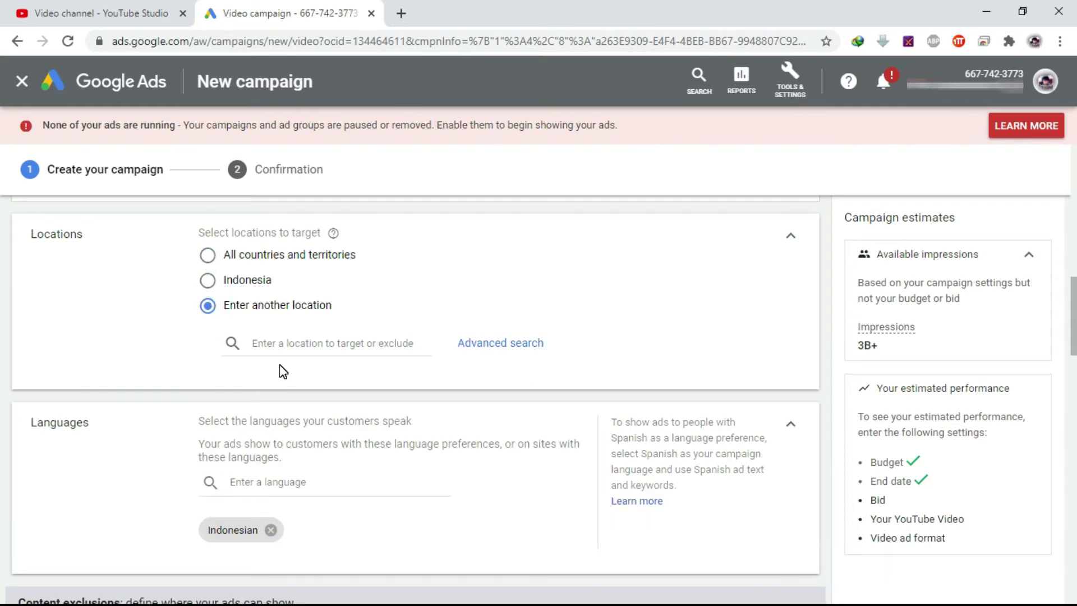
click(270, 340)
text(india)
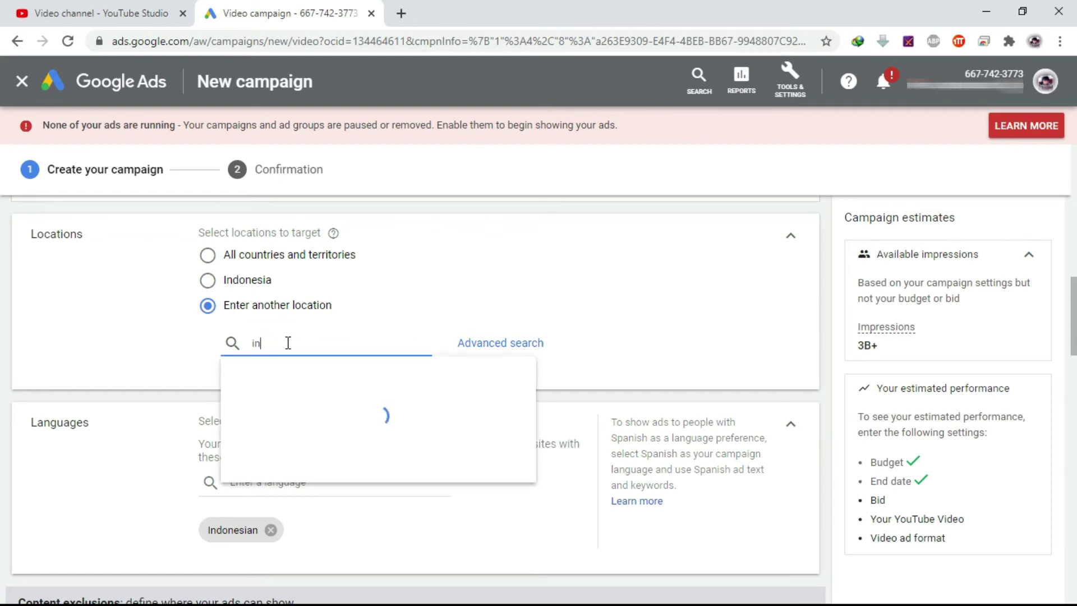
click(639, 104)
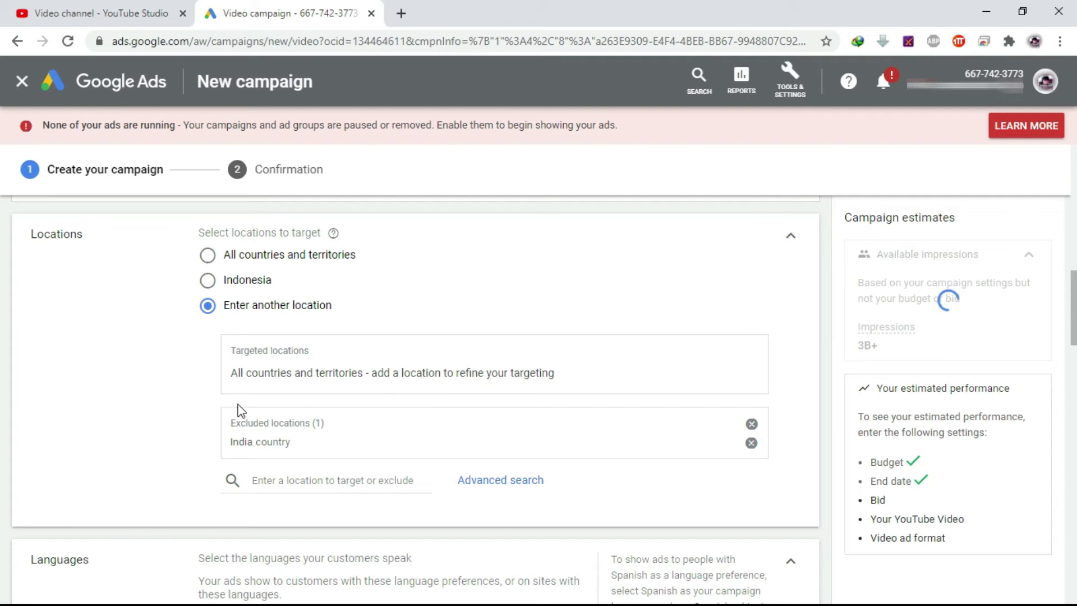
Remove Indonesian from the campaign languages so the ads target all languages.
scroll(3, 371, down, 4)
scroll(3, 370, down, 2)
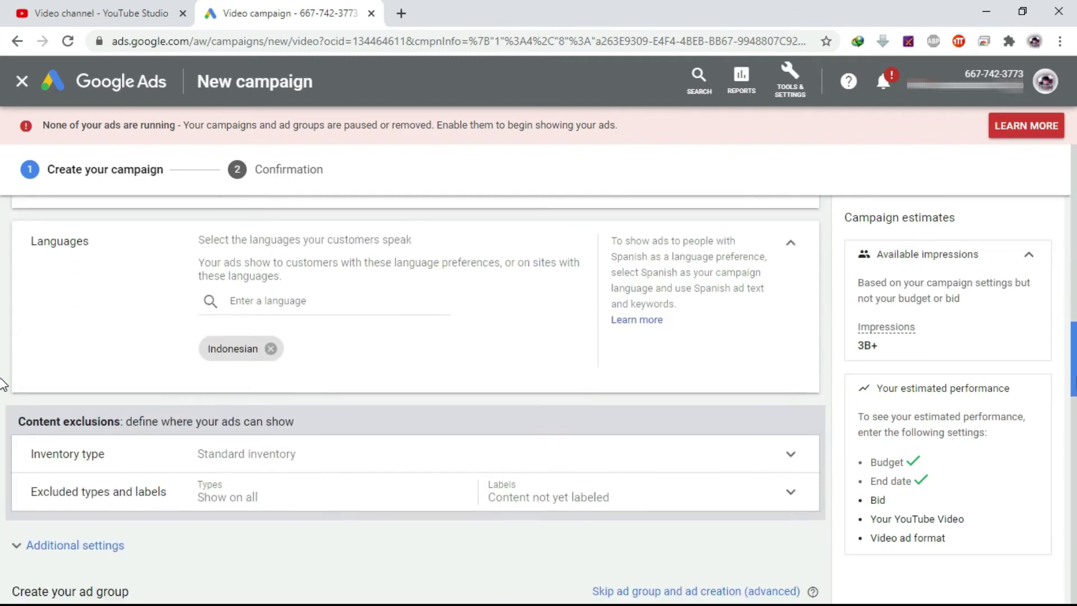
click(271, 350)
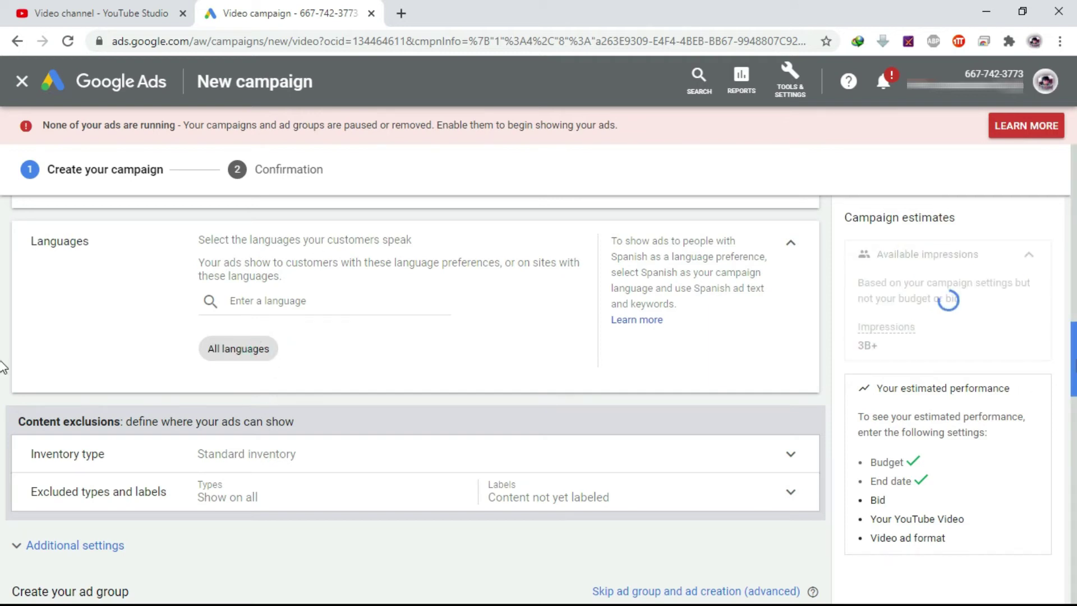
click(791, 243)
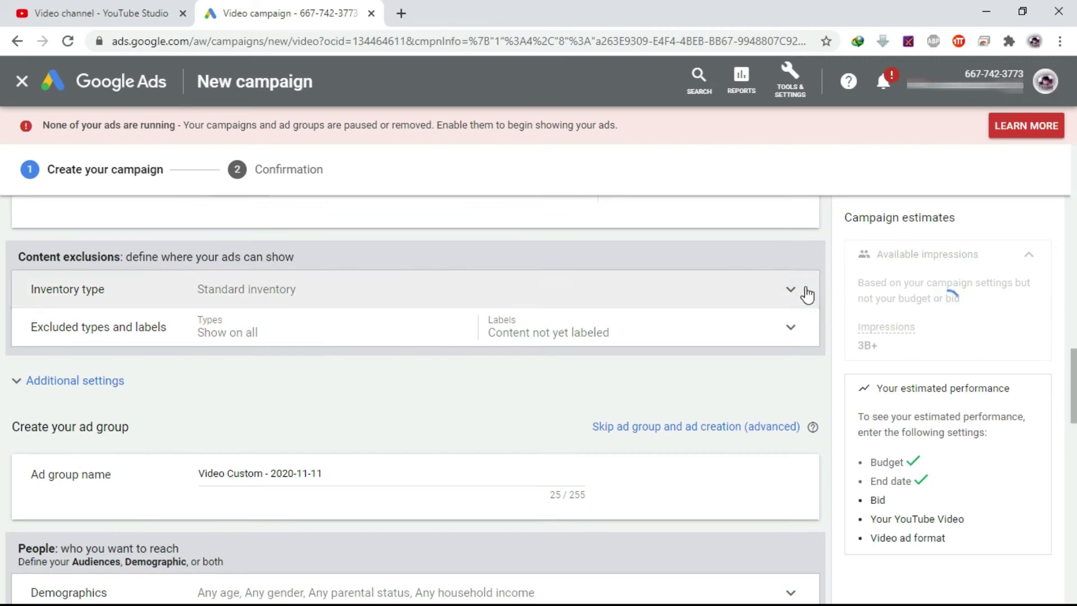
Review the inventory type and the excluded types and labels under the content exclusions.
click(807, 294)
click(791, 297)
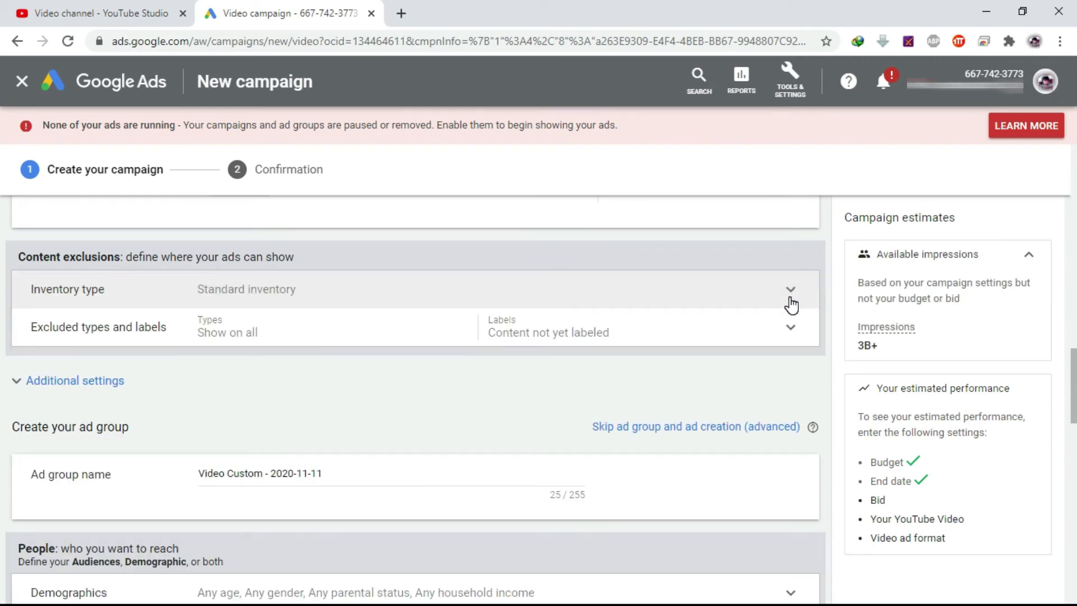
click(790, 327)
click(791, 340)
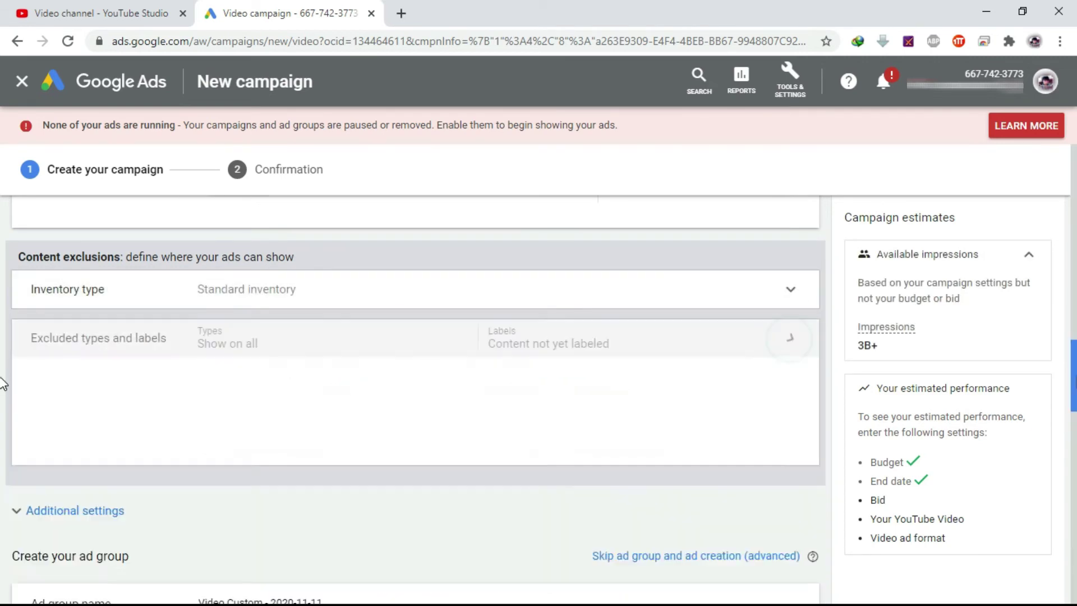
Try specific device targeting in the additional settings and switch back to showing ads on all eligible devices.
scroll(3, 384, down, 2)
click(56, 275)
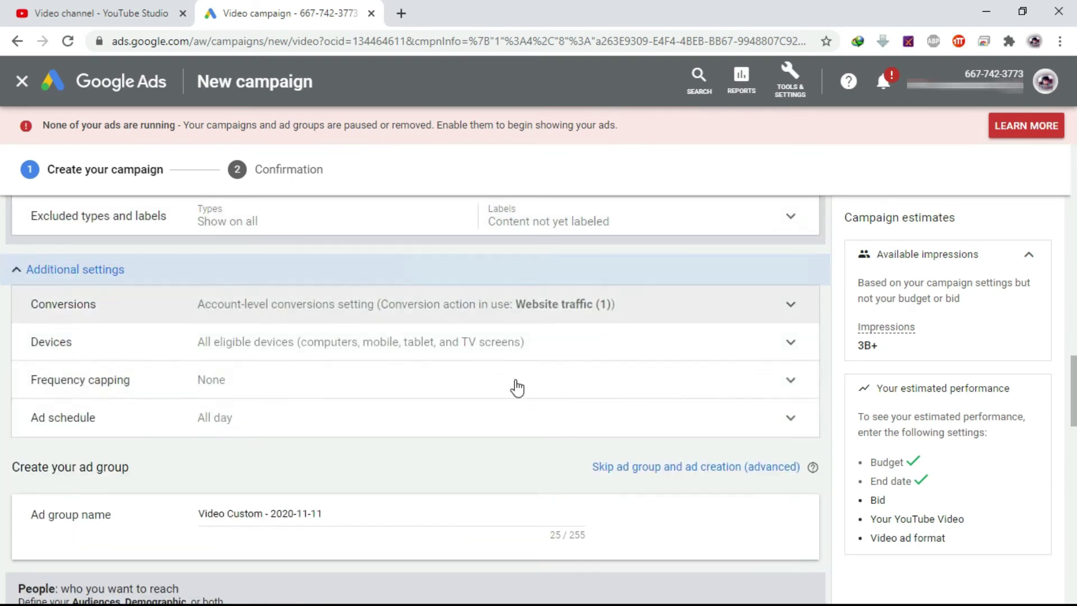
click(793, 349)
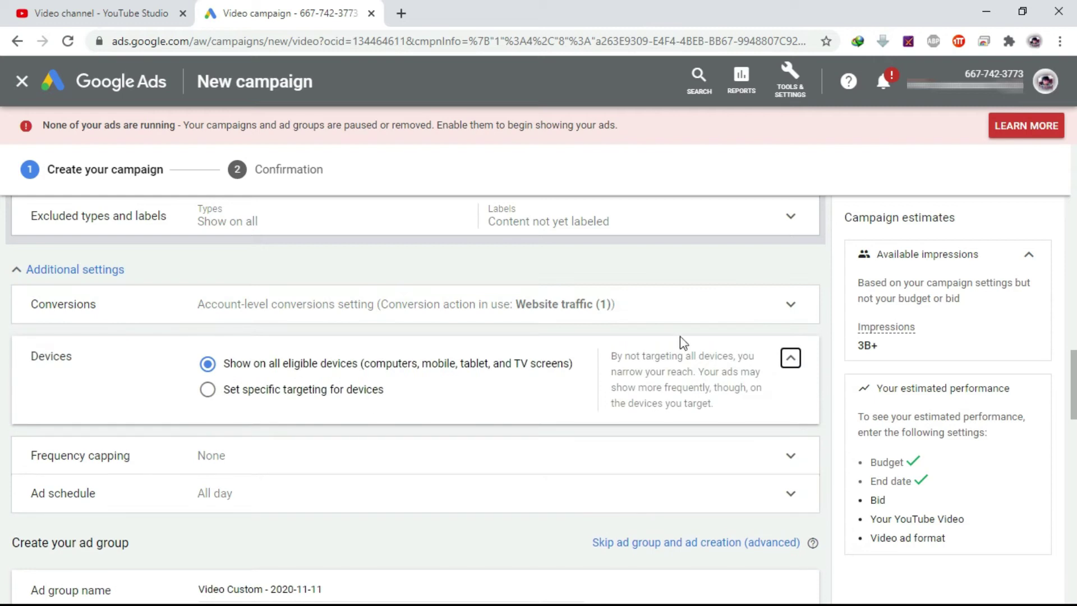
click(283, 389)
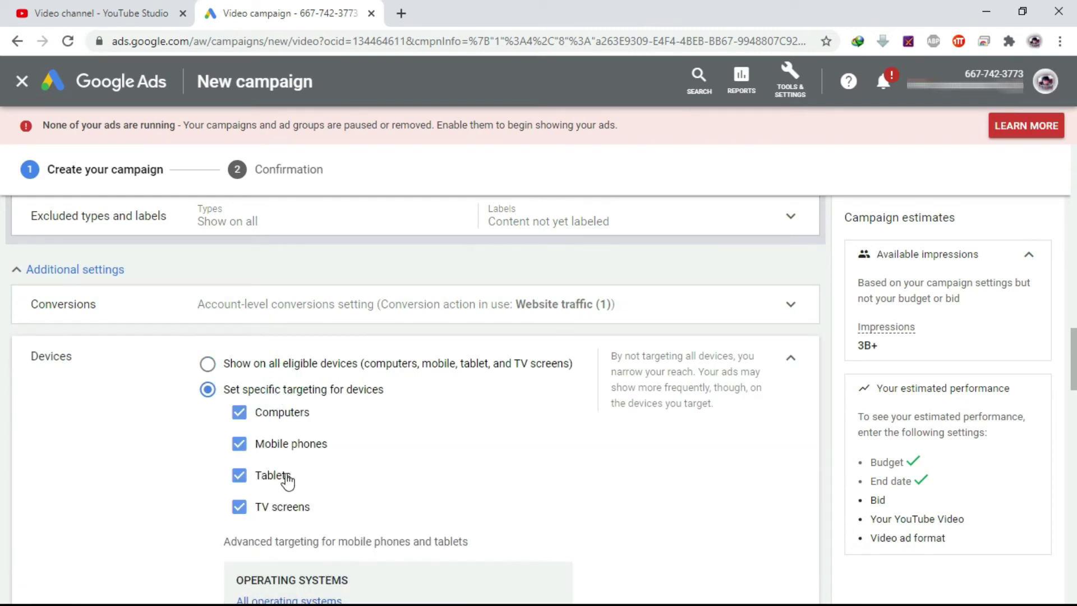
click(255, 365)
Review the frequency capping options and the ad schedule in the additional settings.
scroll(4, 407, down, 2)
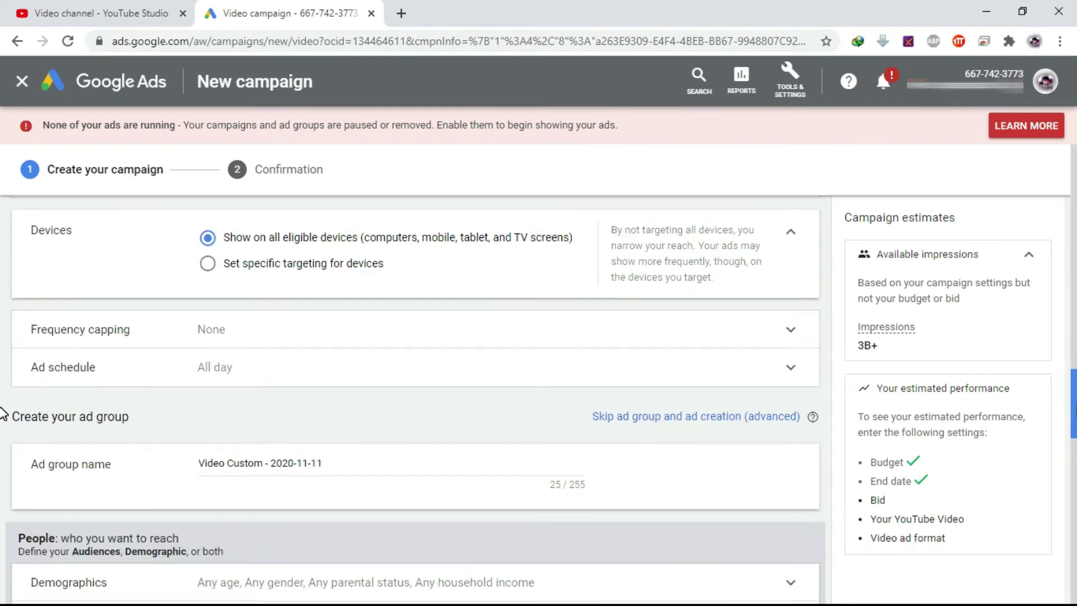
click(791, 330)
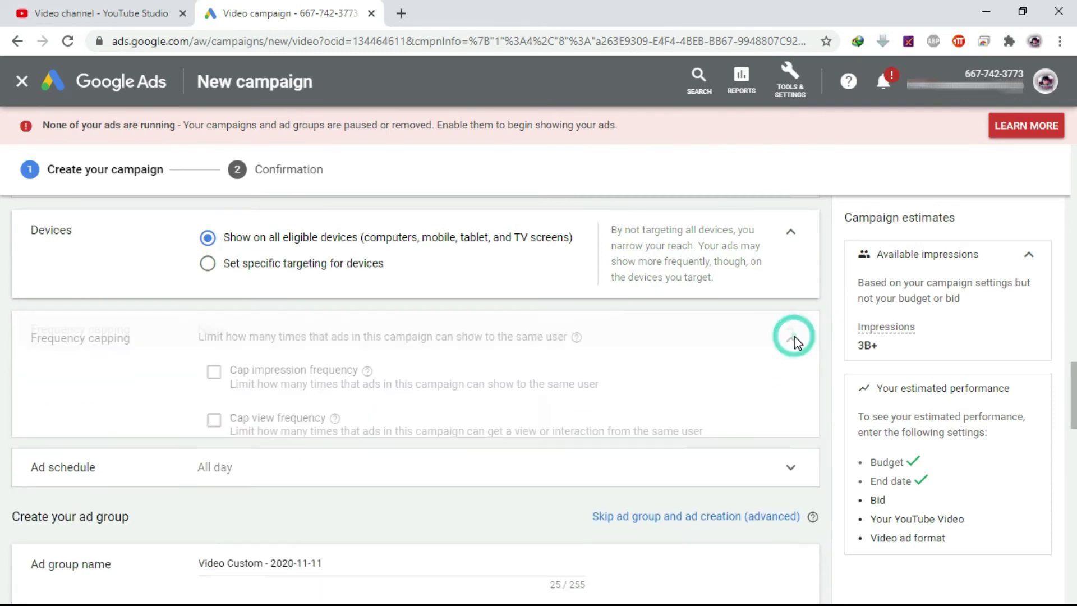
click(792, 373)
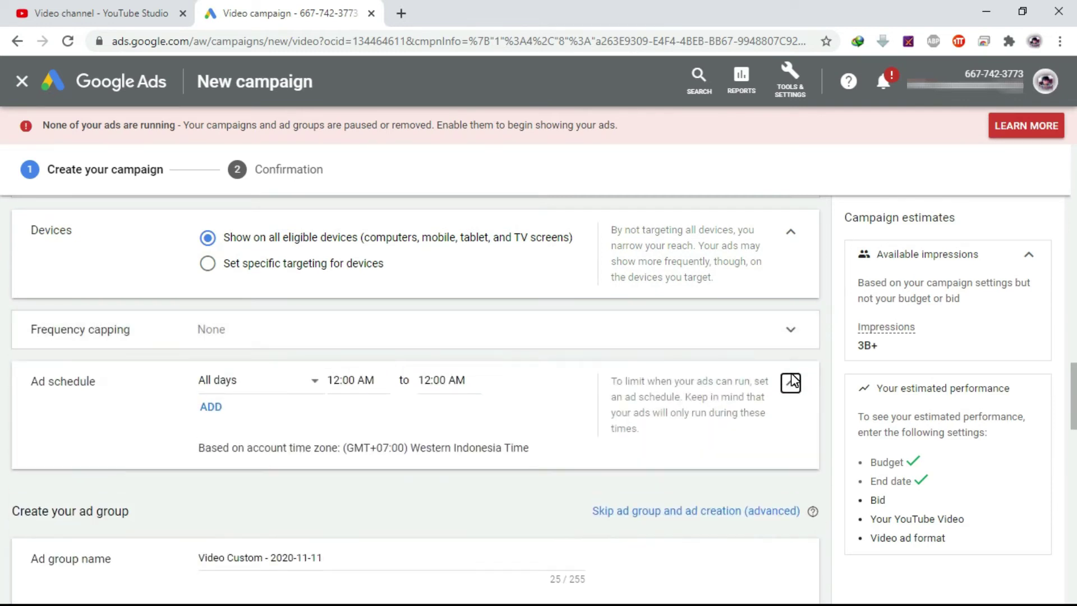
Review the ad group's demographic targeting options for gender, age, parental status and household income.
click(791, 382)
scroll(2, 404, down, 2)
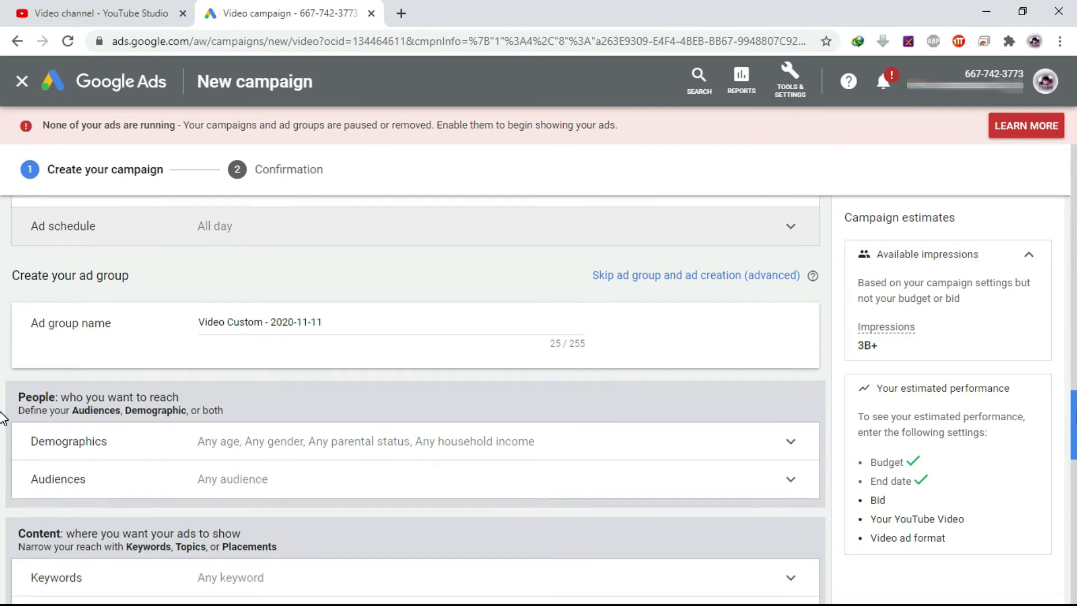
scroll(3, 418, down, 3)
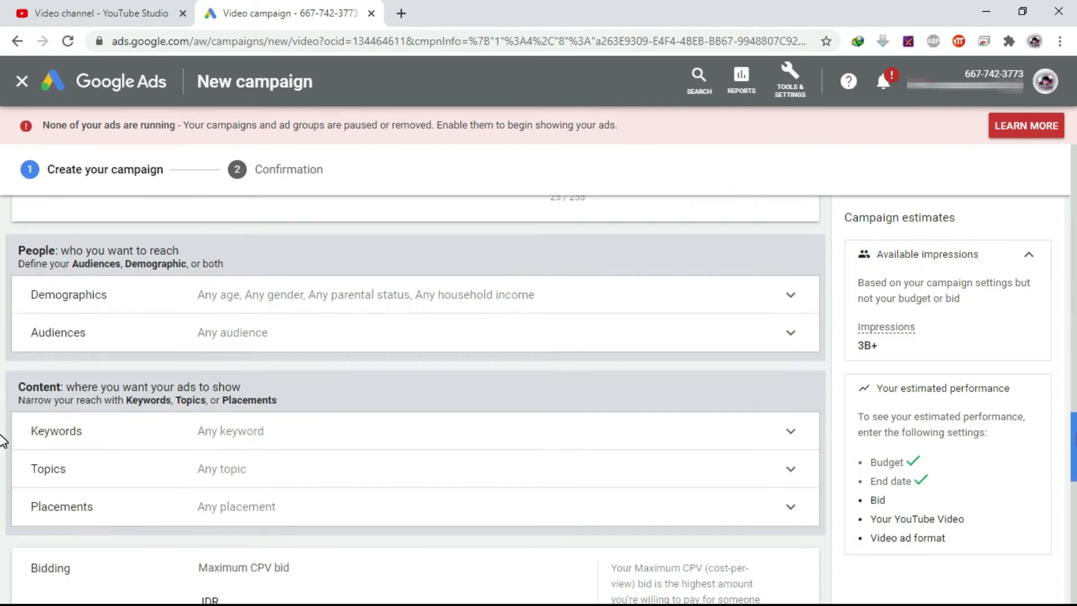
click(791, 296)
scroll(3, 410, up, 1)
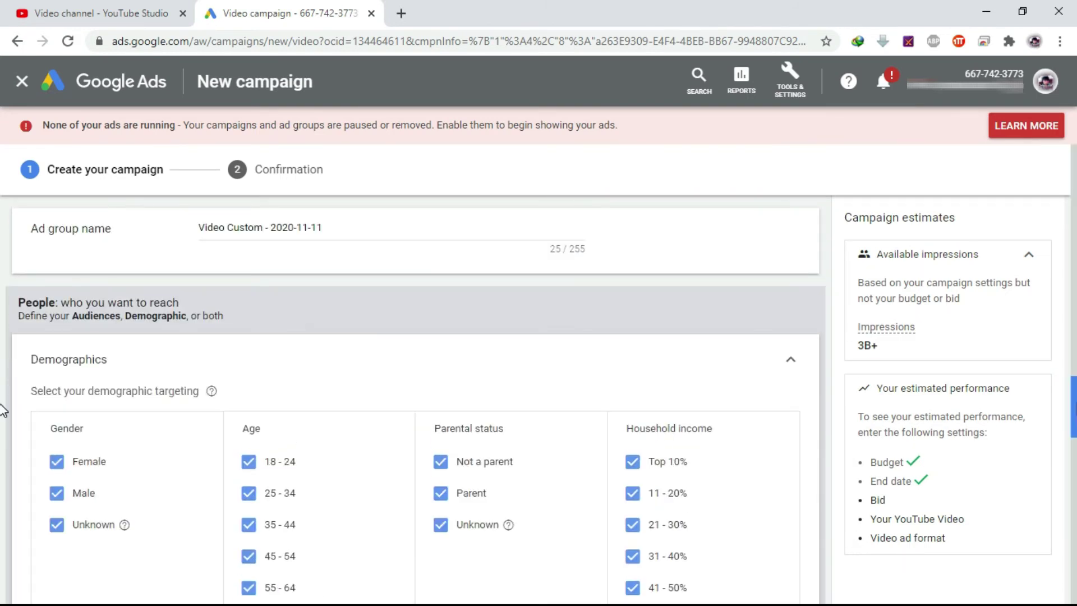
scroll(2, 410, down, 3)
scroll(3, 432, down, 1)
scroll(3, 435, up, 1)
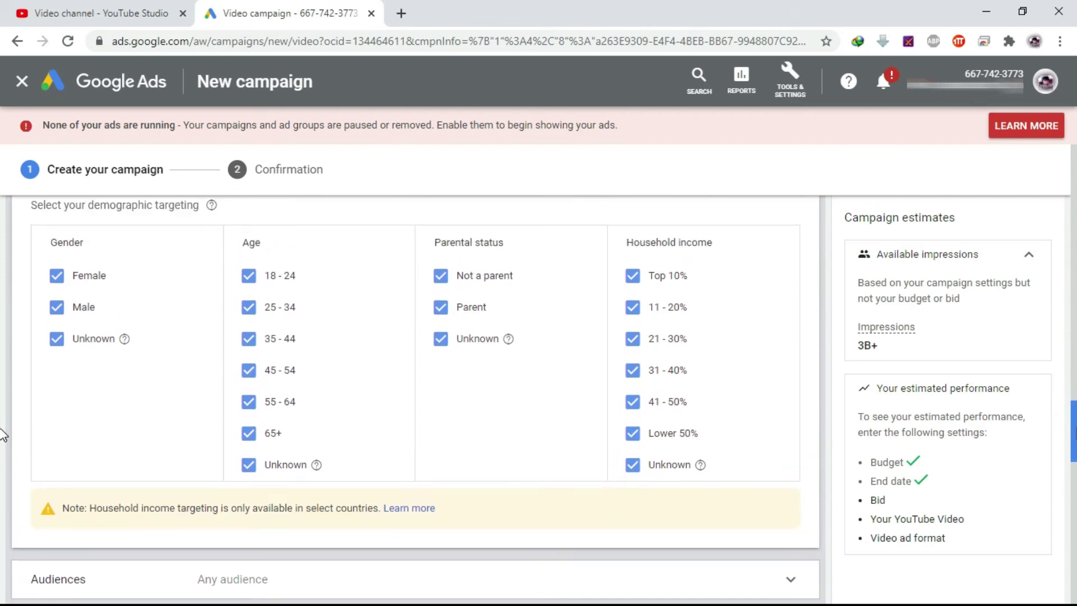
click(790, 212)
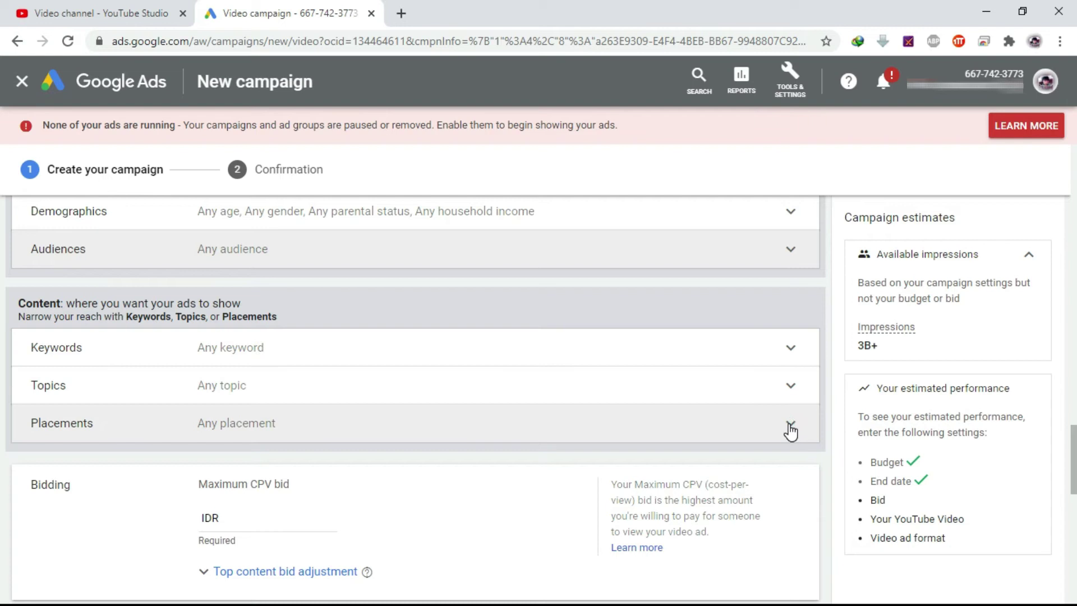
Review the placement targeting options and open the maximum CPV bid for entry.
click(790, 423)
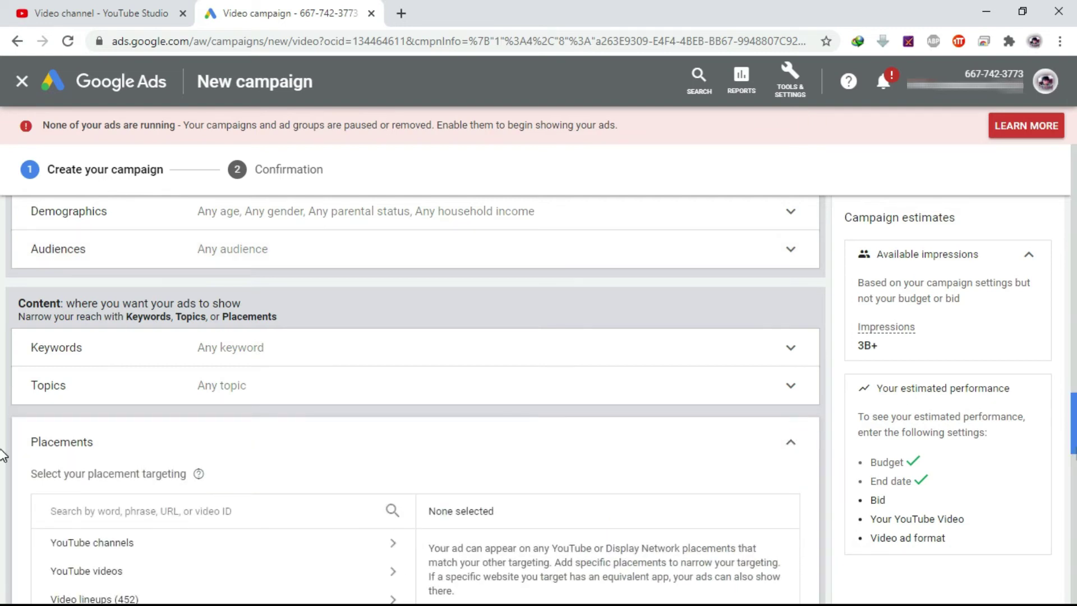
click(788, 308)
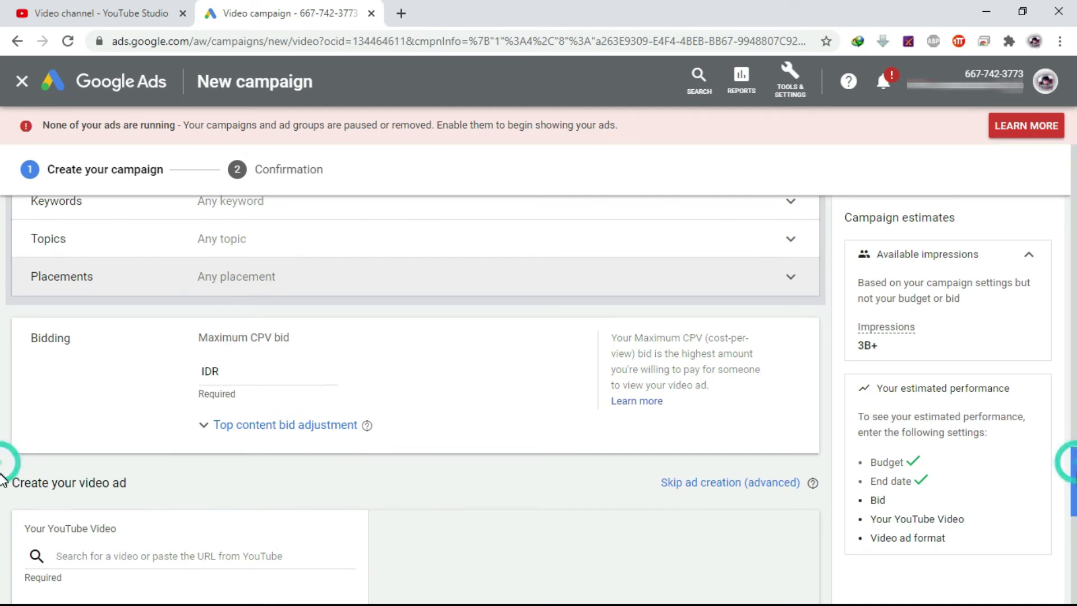
click(256, 307)
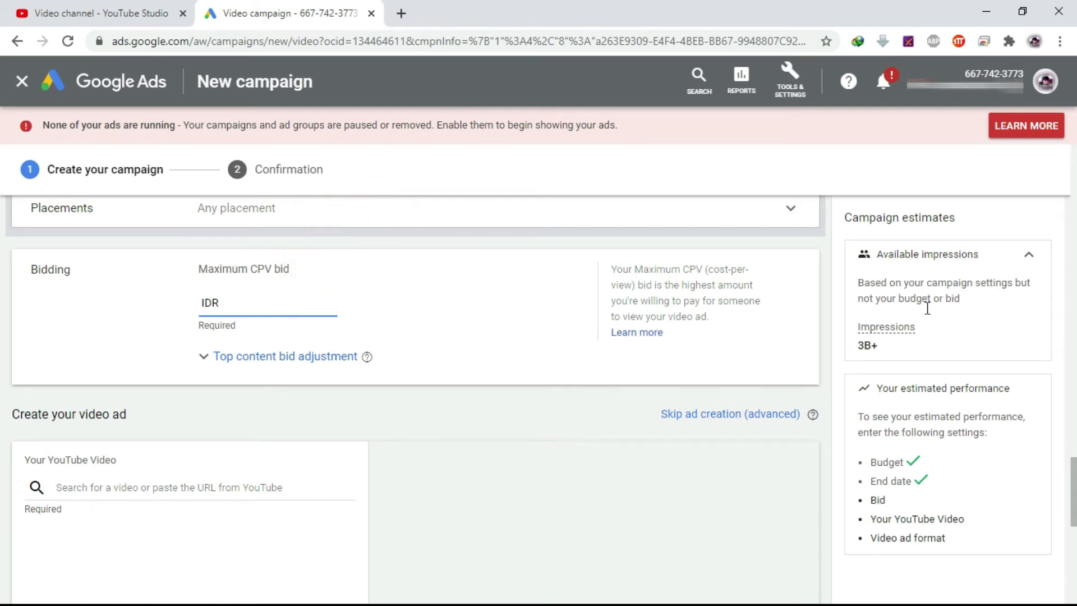
Paste the copied link as the ad's YouTube video and choose the skippable in-stream ad format.
scroll(3, 493, down, 4)
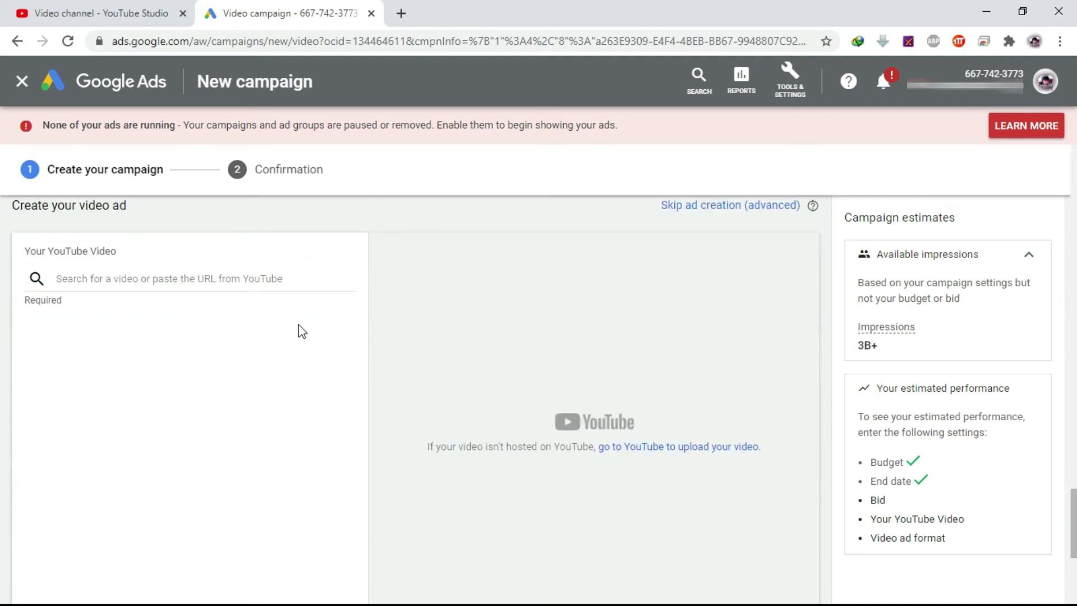
right_click(240, 279)
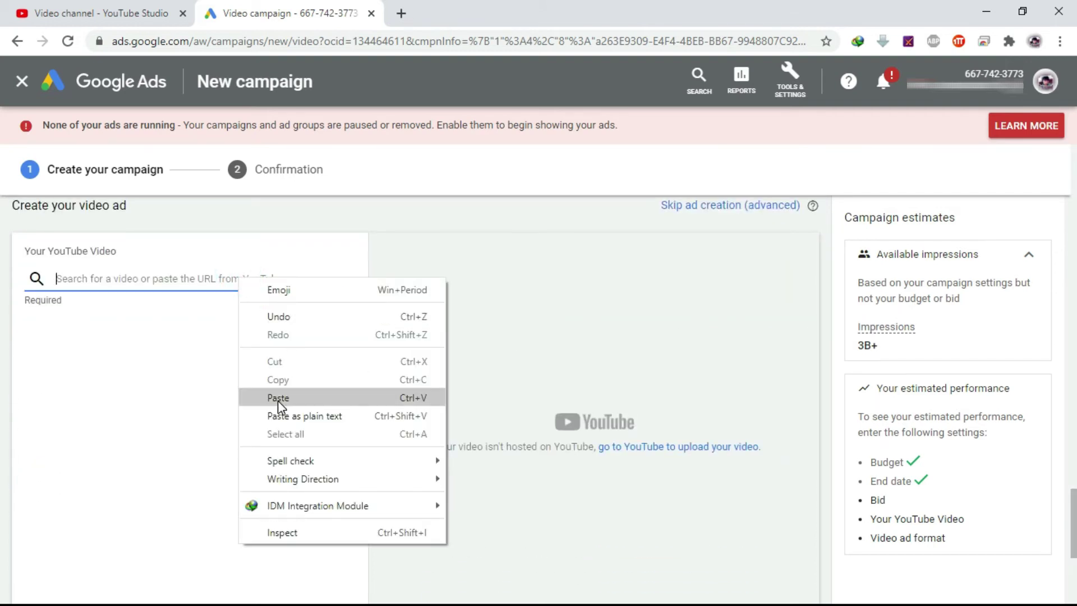
click(278, 398)
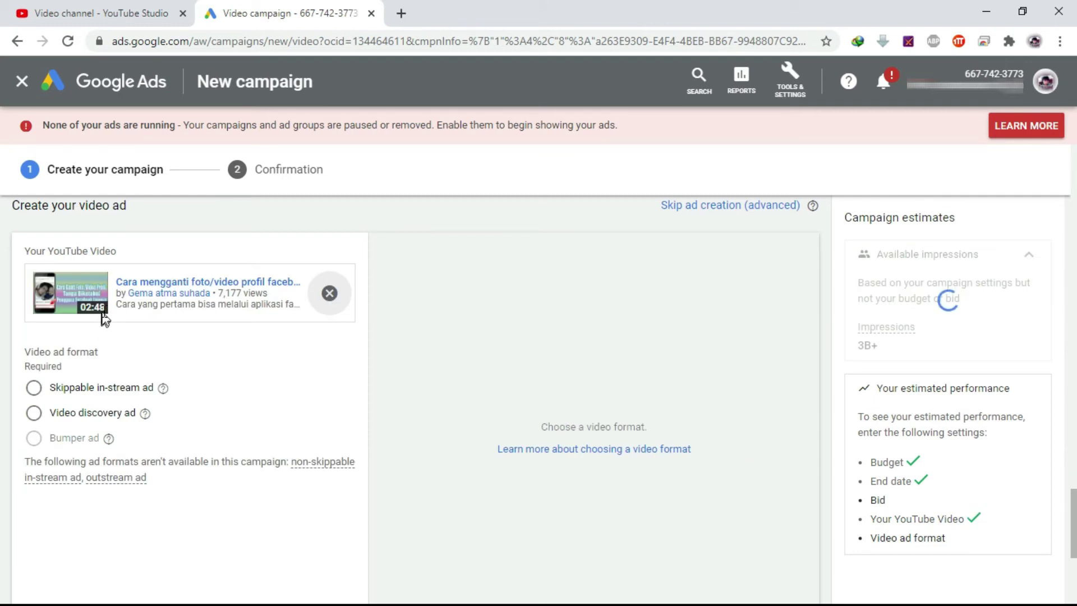
click(93, 388)
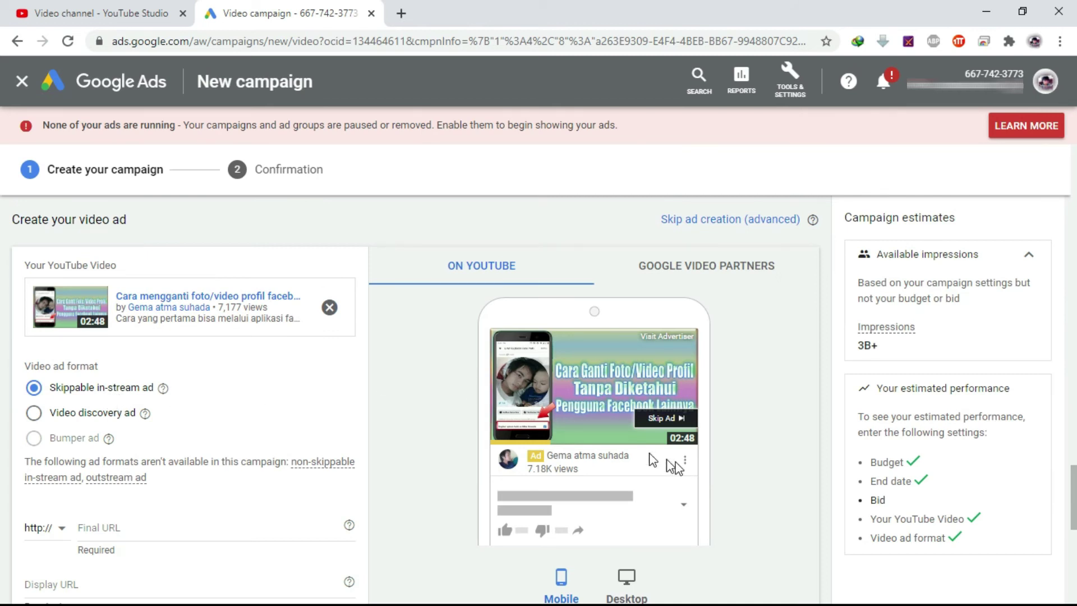
scroll(2, 477, down, 3)
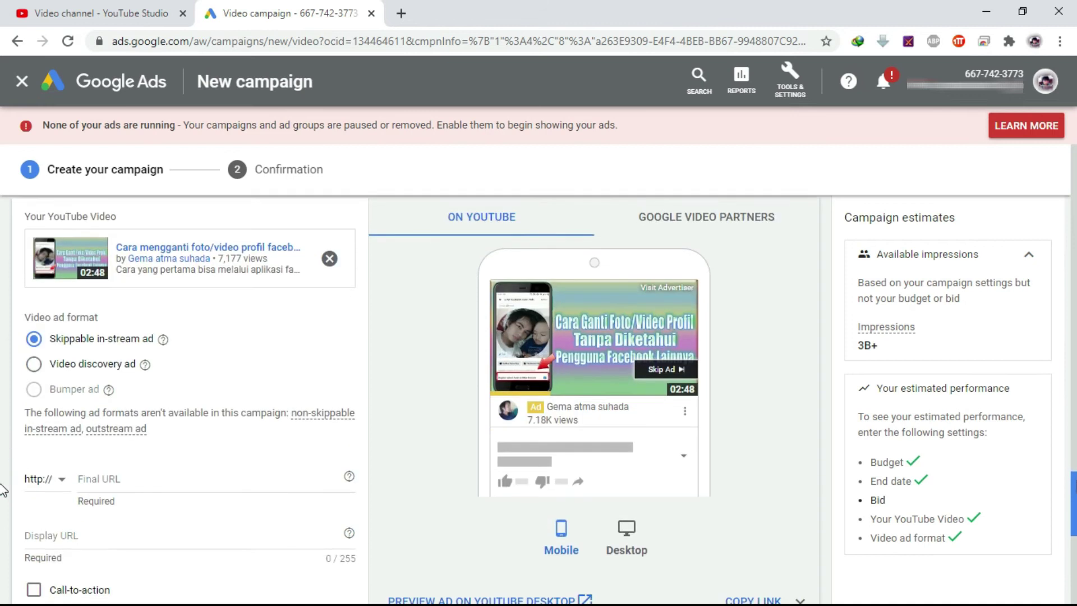
click(145, 392)
right_click(137, 395)
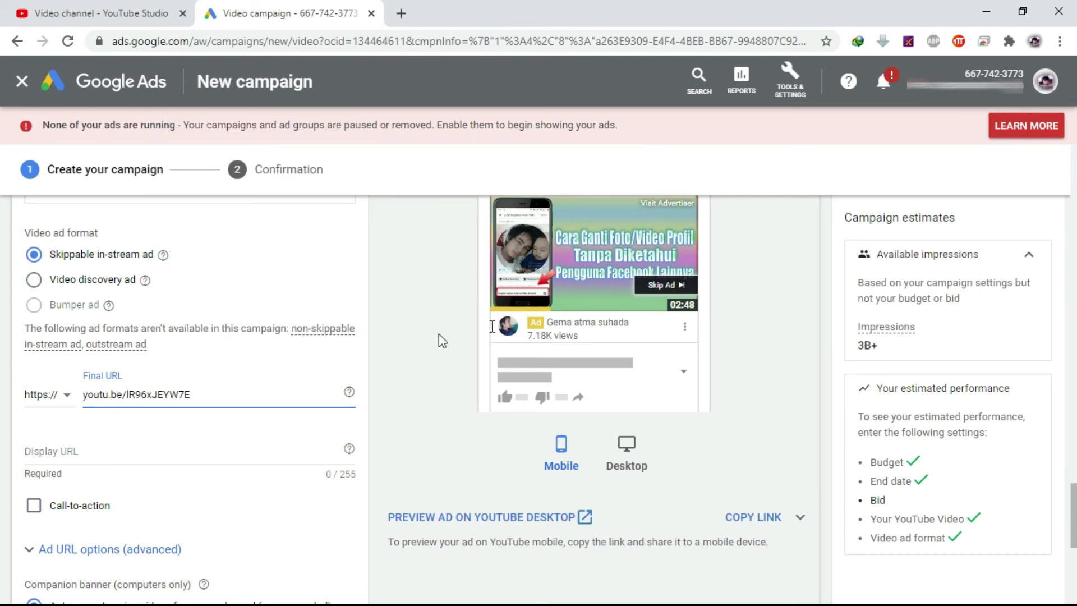
click(59, 451)
Enable the call-to-action for the video ad and set its text to "click here".
click(35, 506)
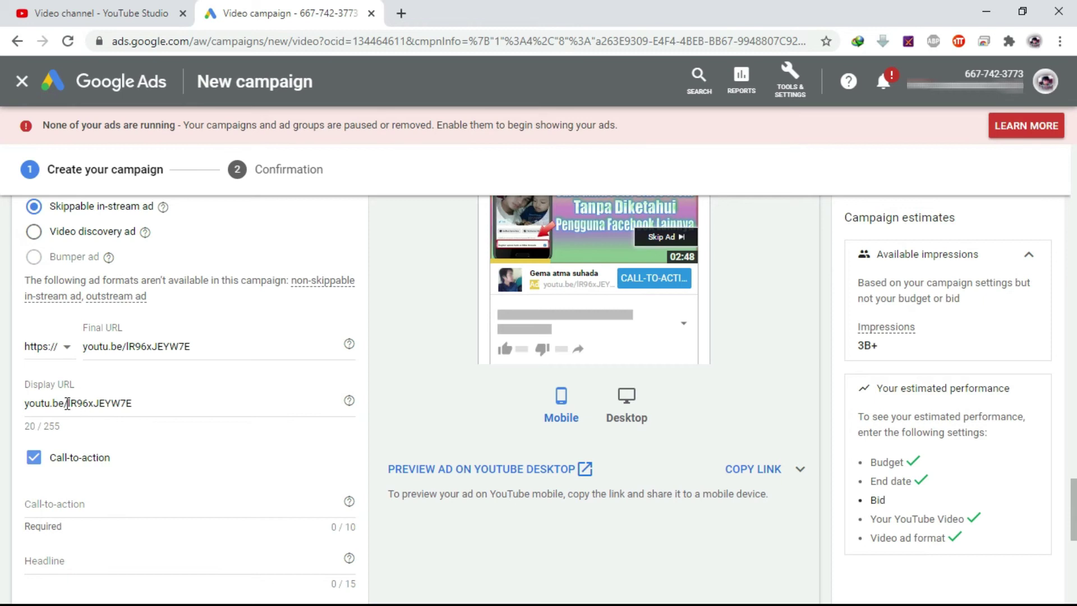
click(82, 501)
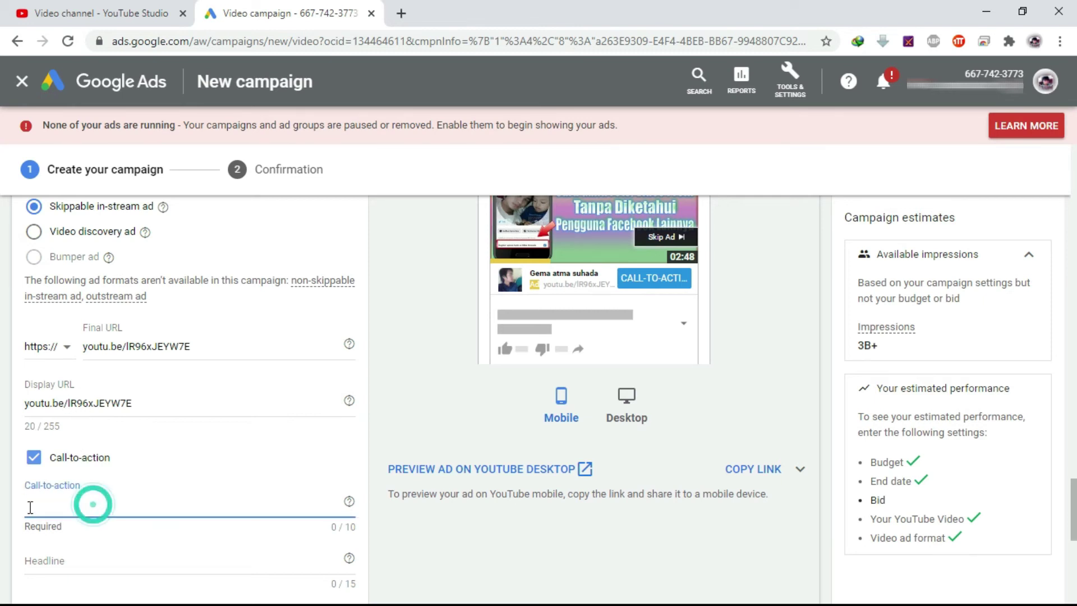
text(Subscribe)
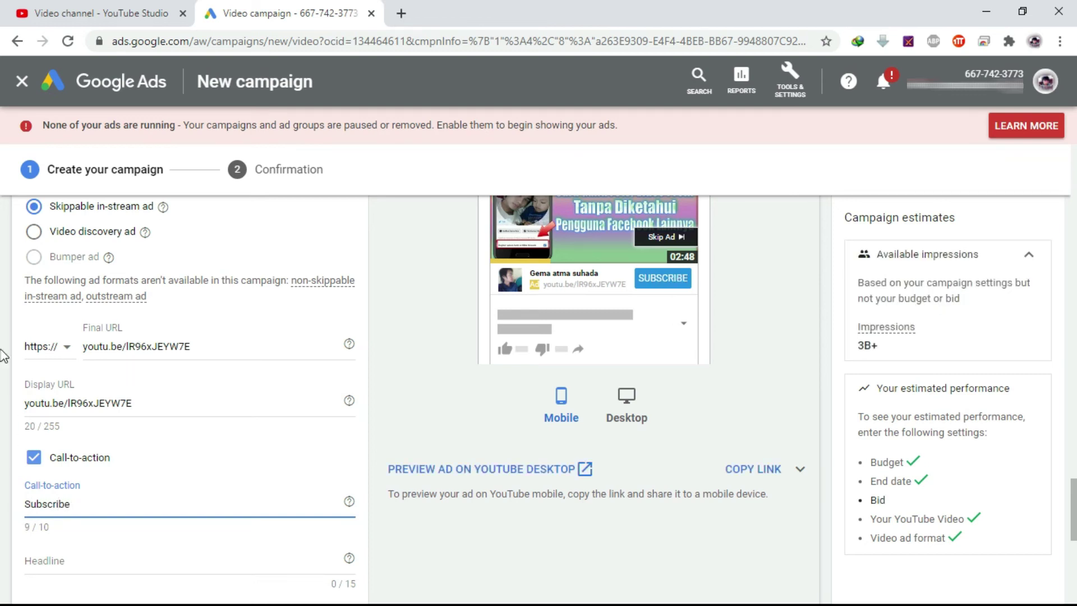
mouse_move(73, 502)
mouse_down()
mouse_move(13, 508)
mouse_move(67, 505)
mouse_up()
text(Pelajari)
text(click here)
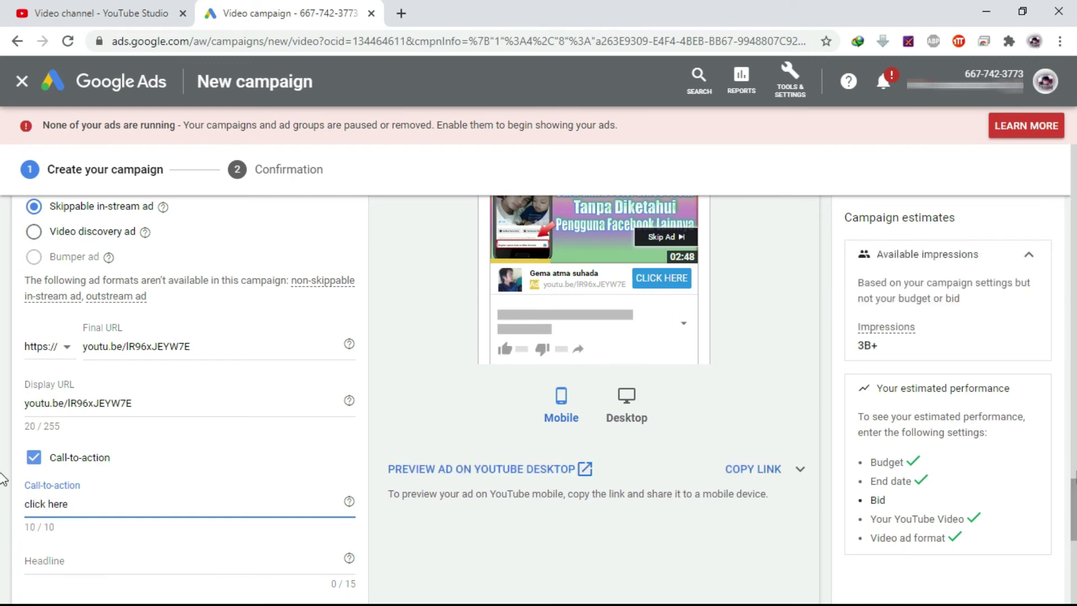
Compare the ad previews for YouTube and Google video partners.
scroll(3, 529, down, 3)
scroll(3, 529, up, 4)
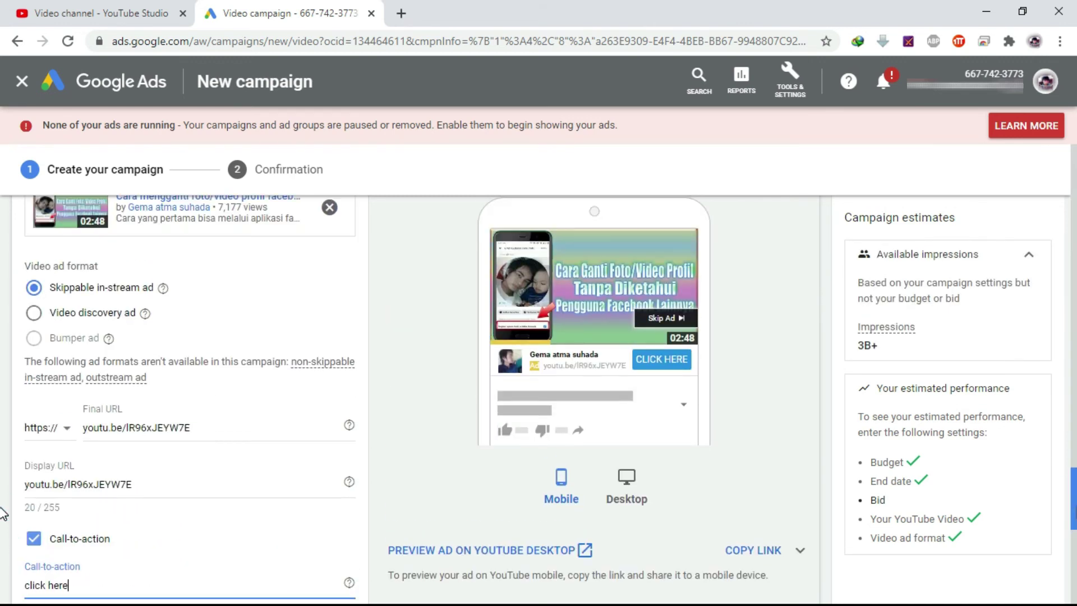
scroll(3, 514, up, 2)
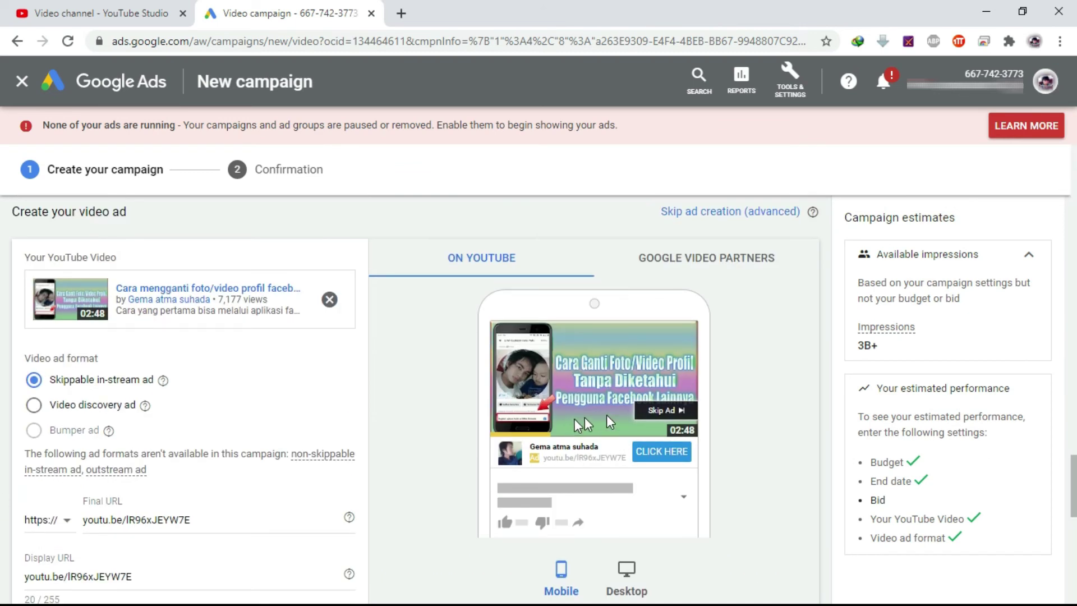
click(707, 273)
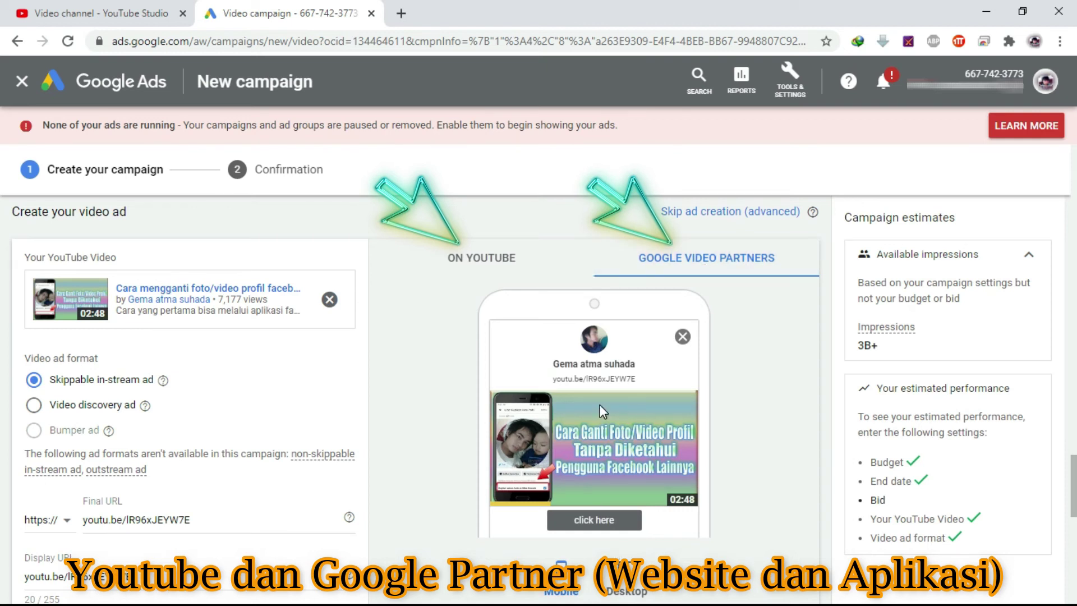
click(478, 245)
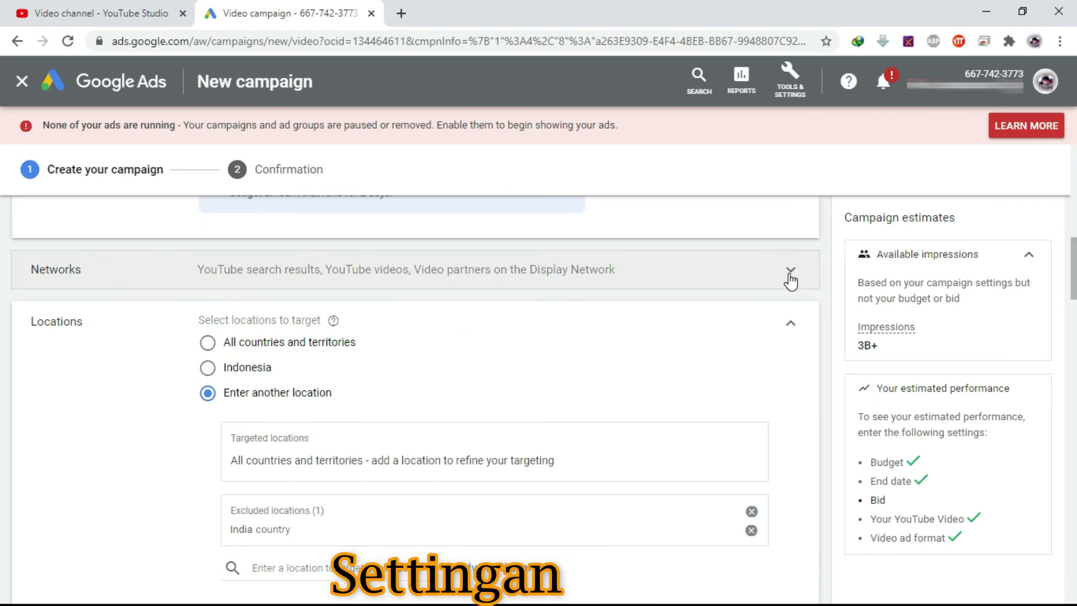
Exclude video partners on the Display Network from the campaign's networks.
click(790, 273)
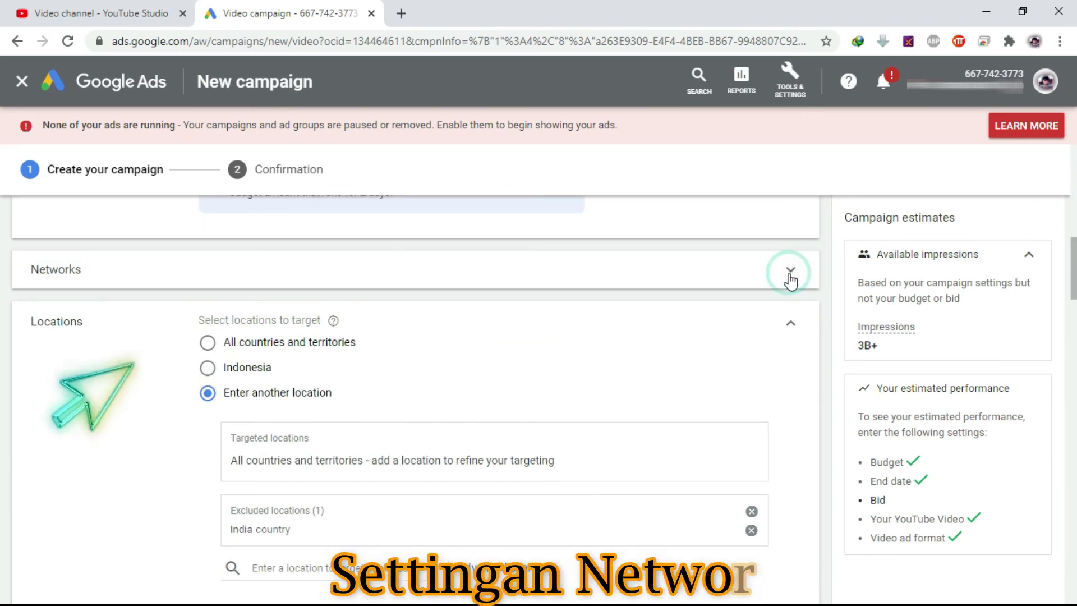
click(209, 396)
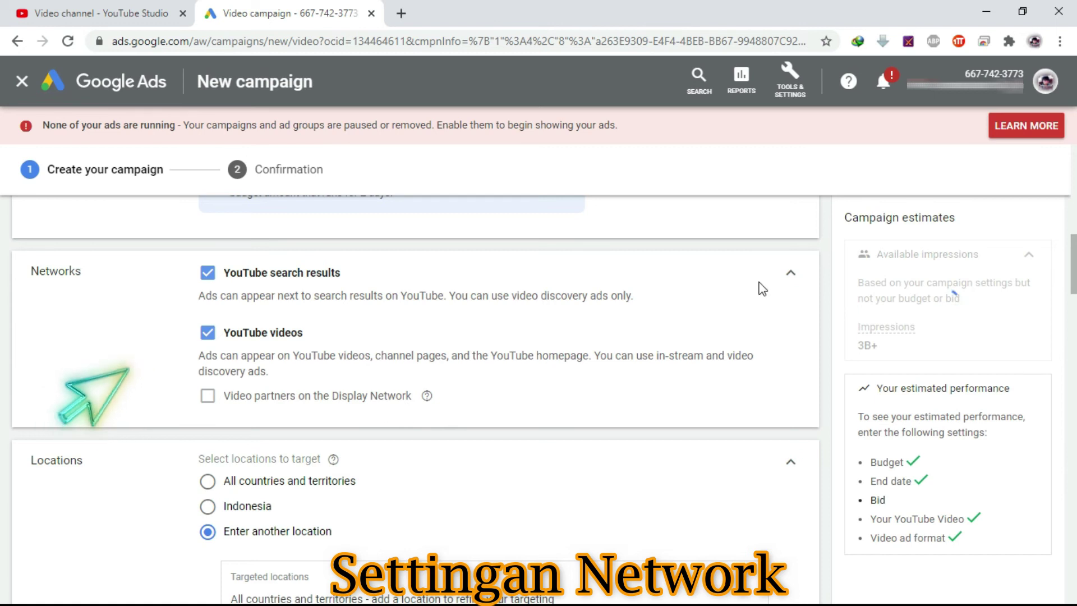
click(791, 273)
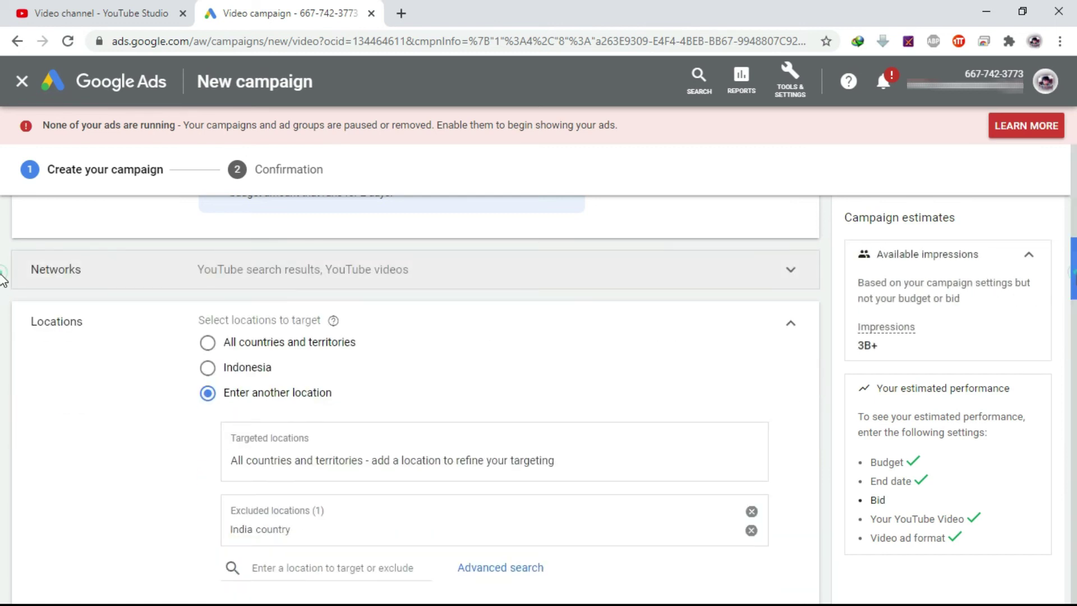
Try a maximum CPV bid of IDR 100 and read the notice in the campaign estimates.
scroll(2, 279, down, 20)
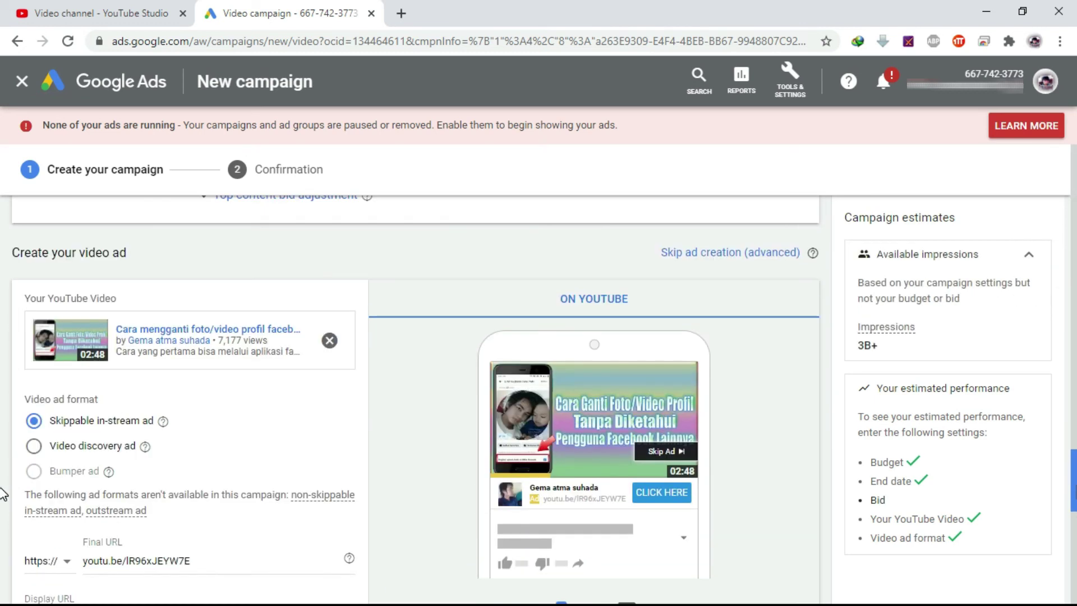
scroll(3, 455, up, 2)
scroll(2, 449, up, 4)
click(280, 422)
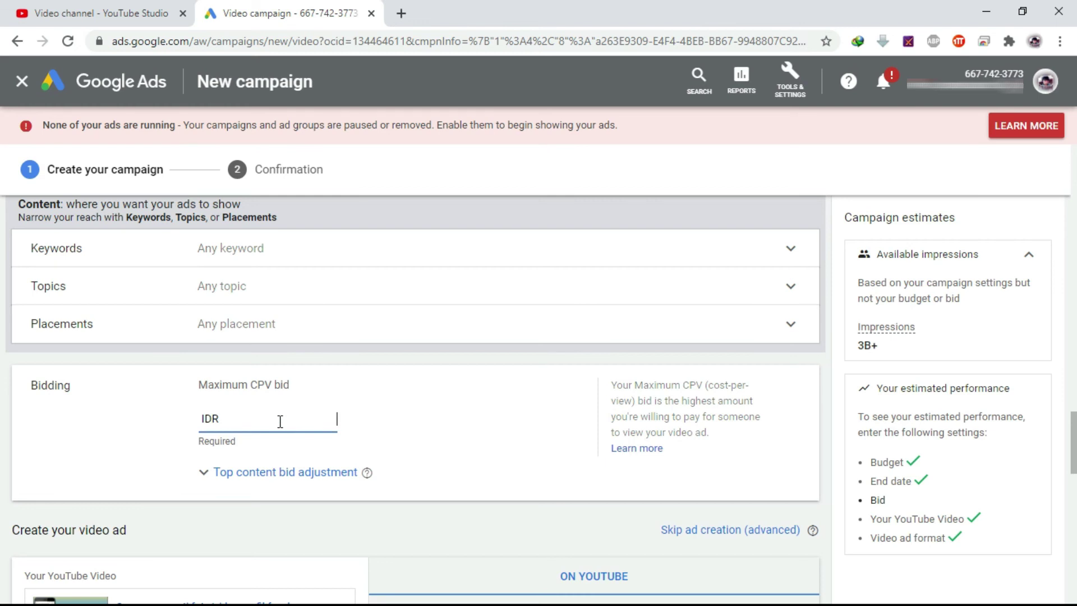
text(100)
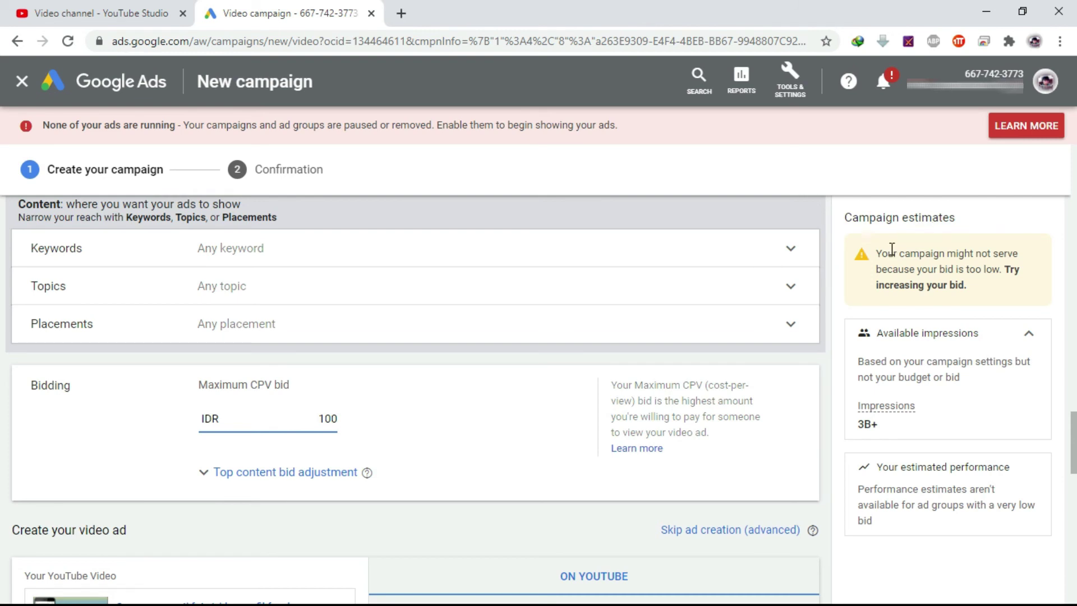
drag(879, 252, 996, 293)
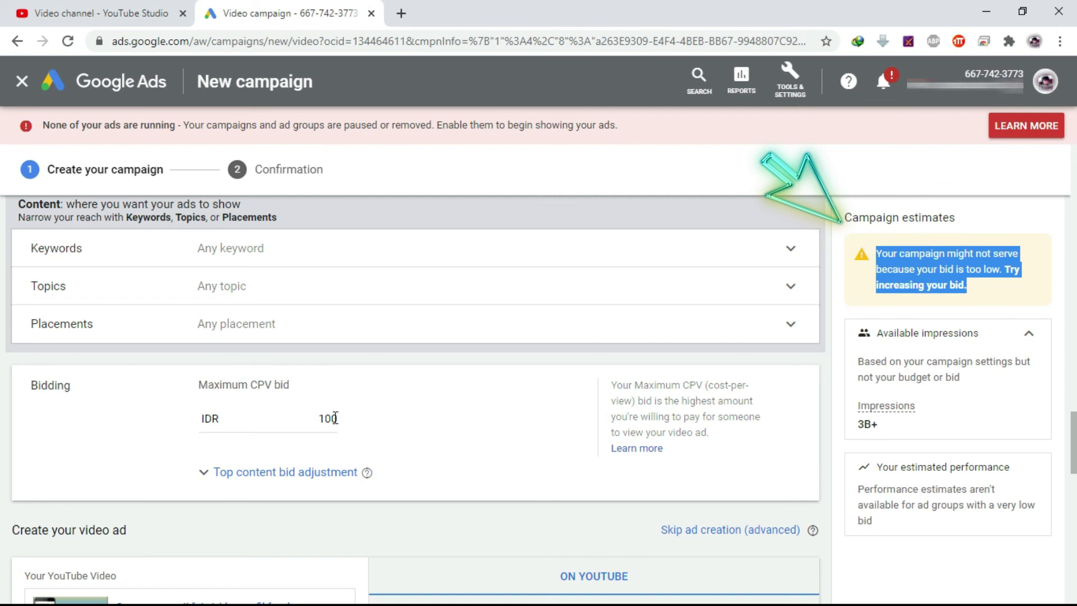
Try a maximum CPV bid of IDR 150 to check the estimated performance.
click(333, 418)
key(BackSpace)
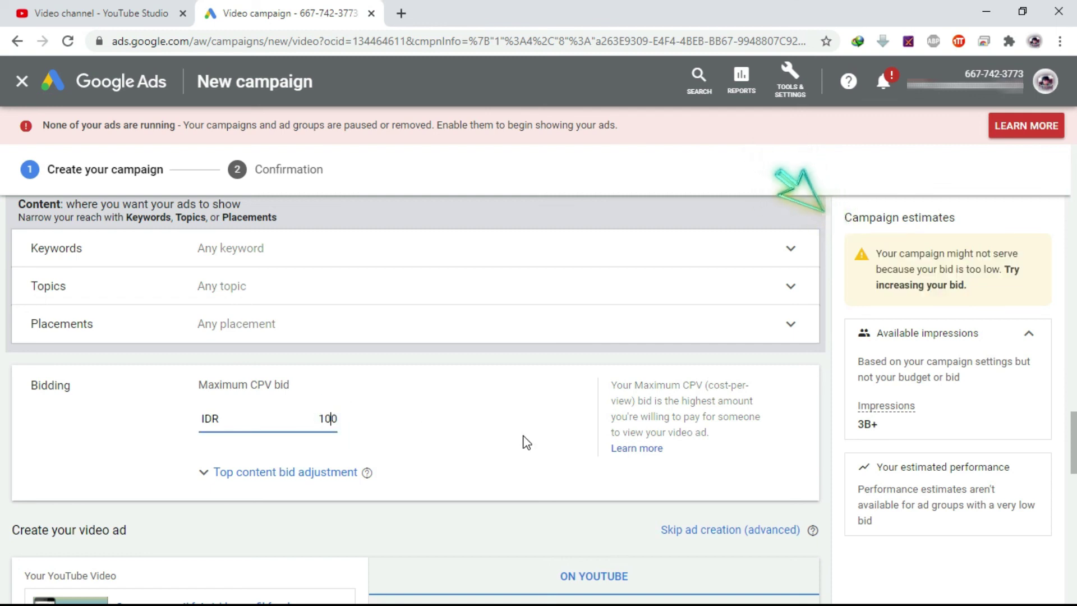
click(125, 421)
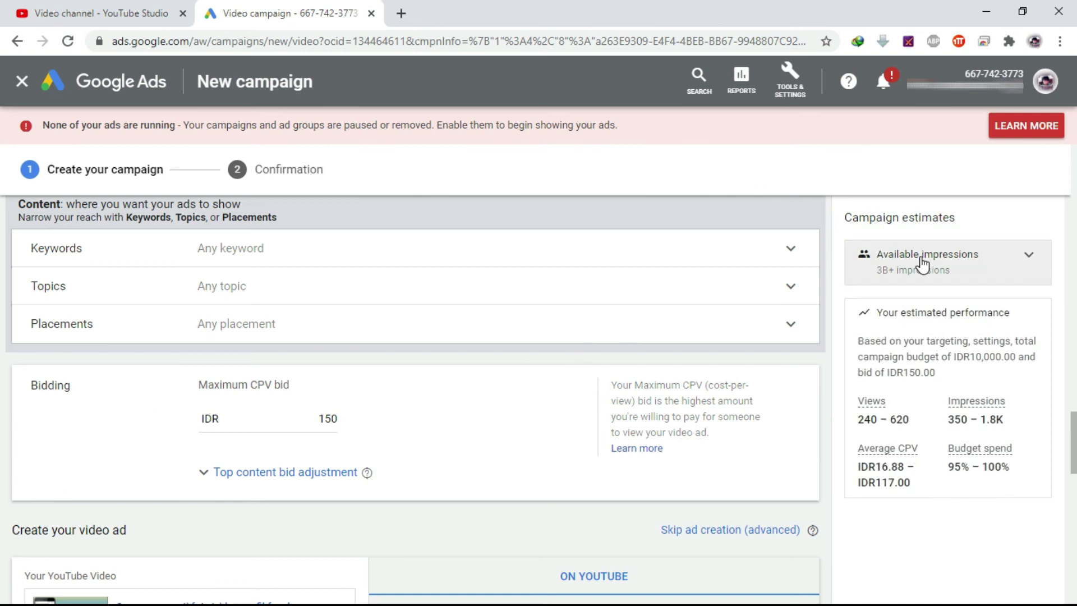
Set the ad group's maximum CPV bid to IDR 200.
double_click(329, 418)
text(200)
click(63, 474)
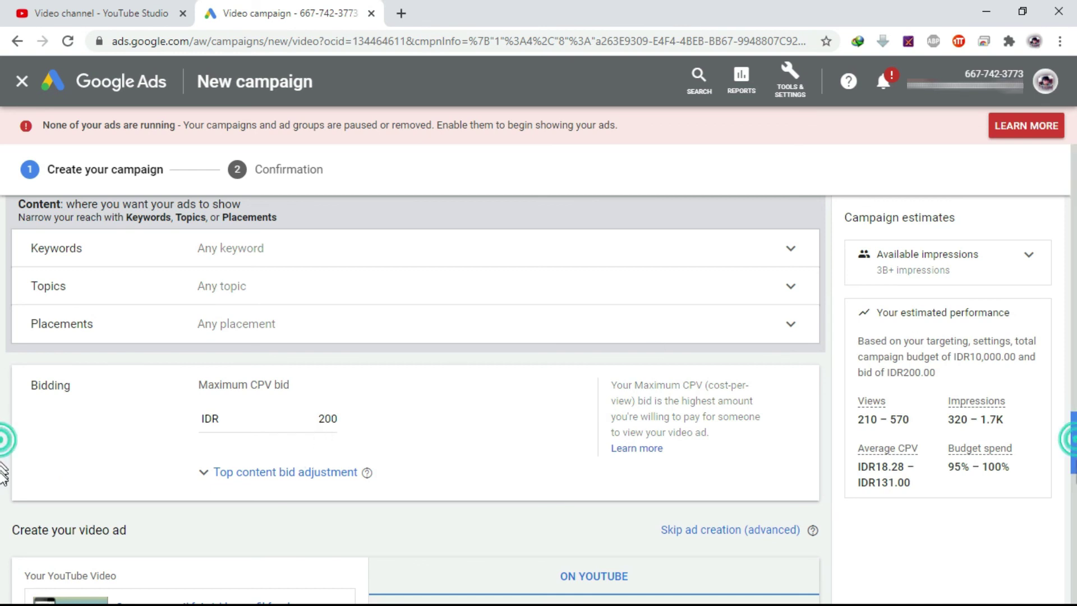
Create the campaign with the current settings and continue to its ad groups overview.
scroll(3, 522, down, 10)
scroll(3, 522, down, 10)
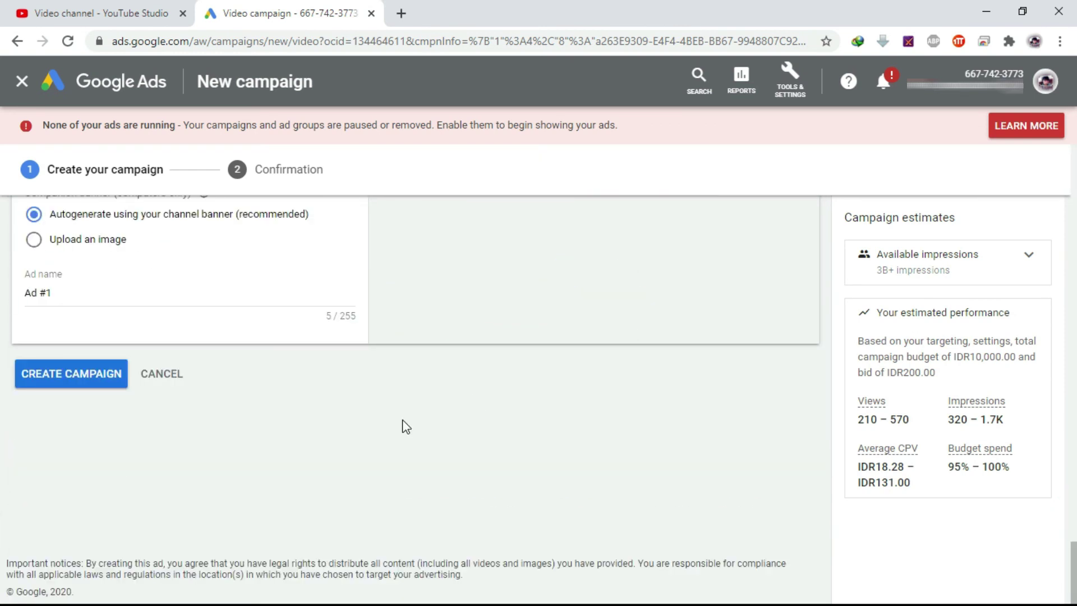
click(56, 374)
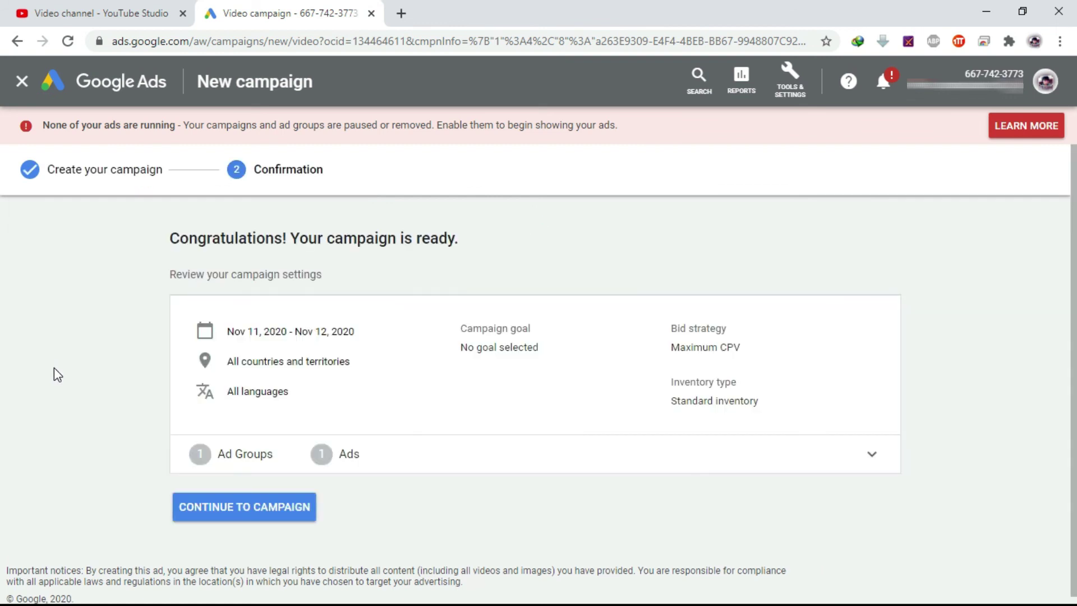
click(252, 525)
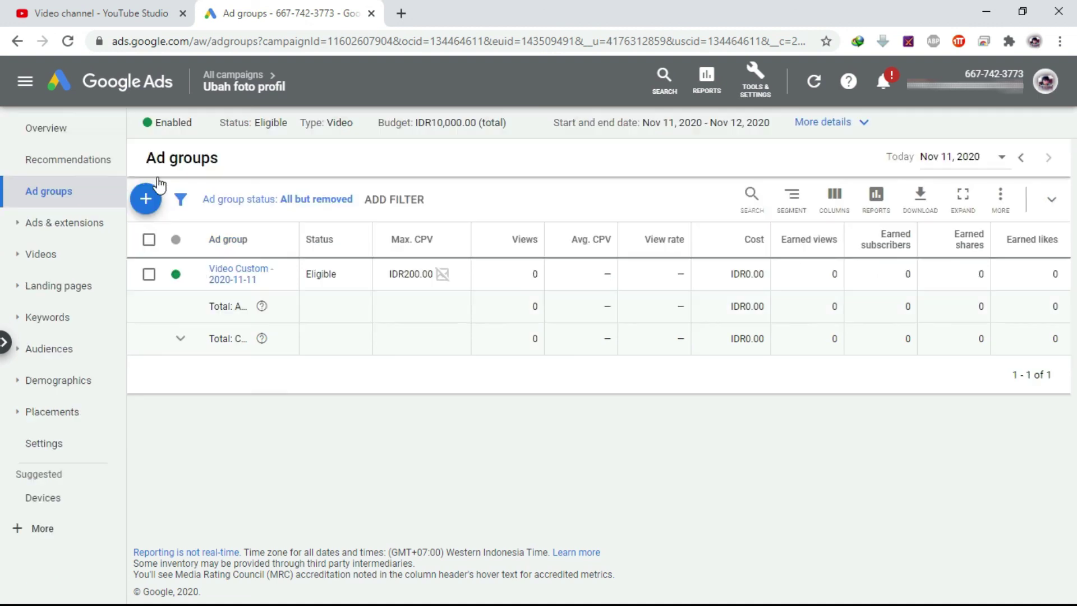
Go back to the list of all campaigns and examine the performance and cost columns.
mouse_move(238, 100)
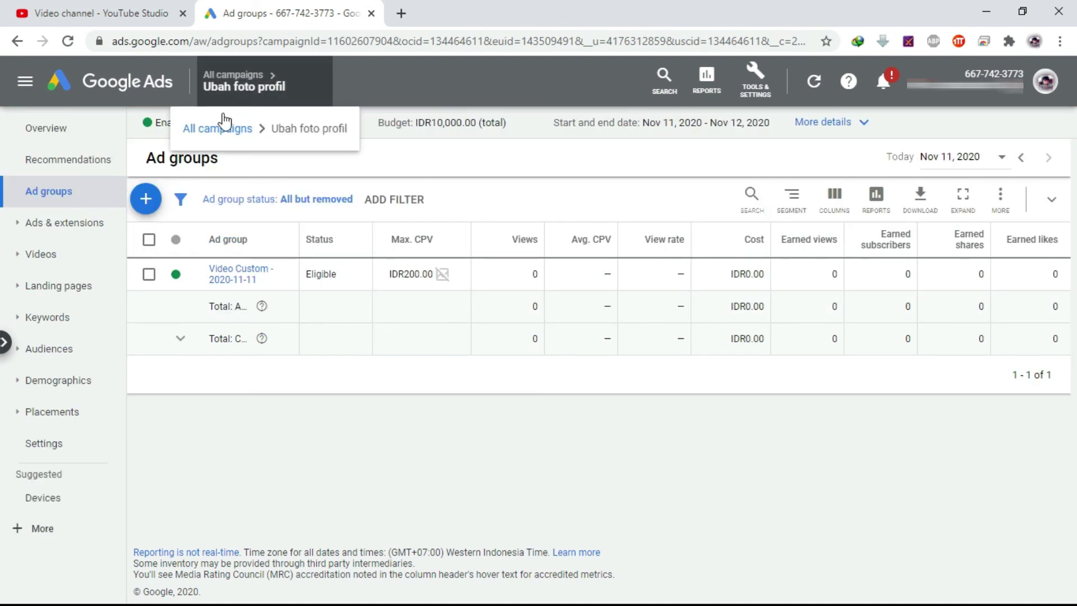
click(208, 134)
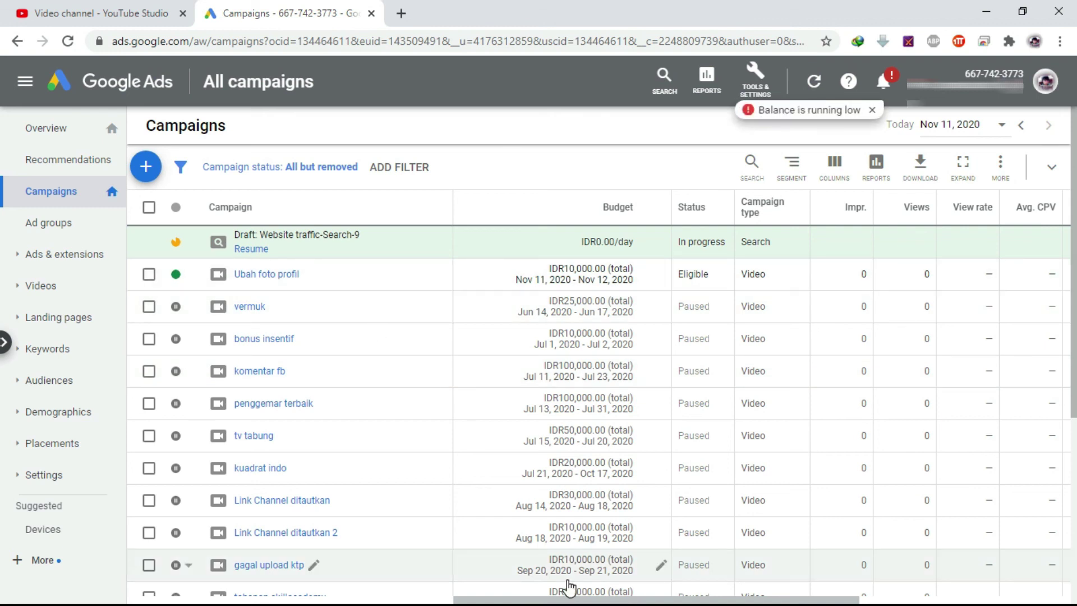
click(531, 598)
drag(530, 598, 704, 598)
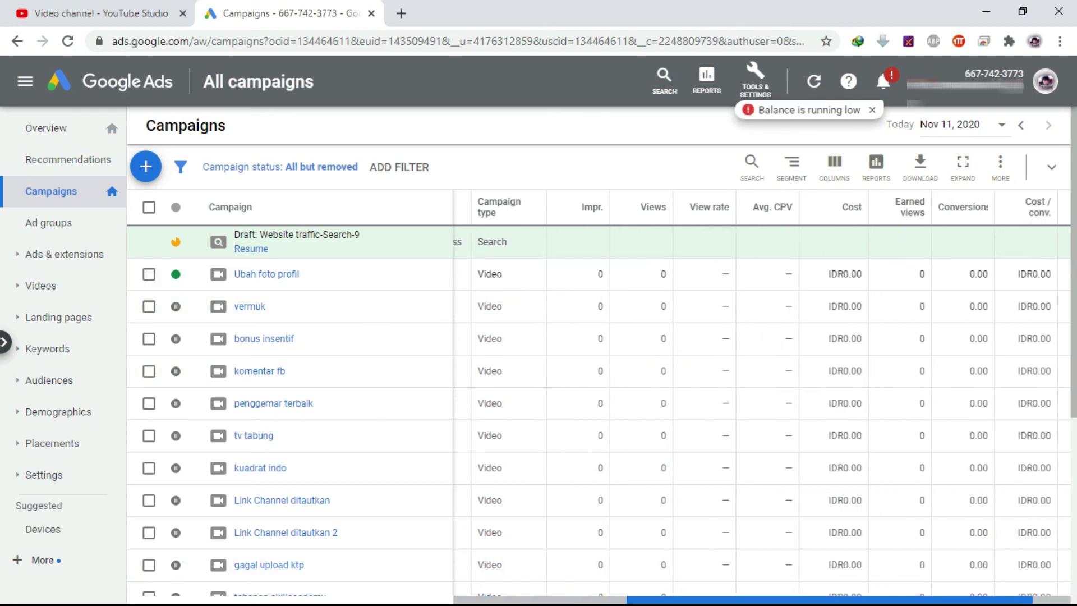